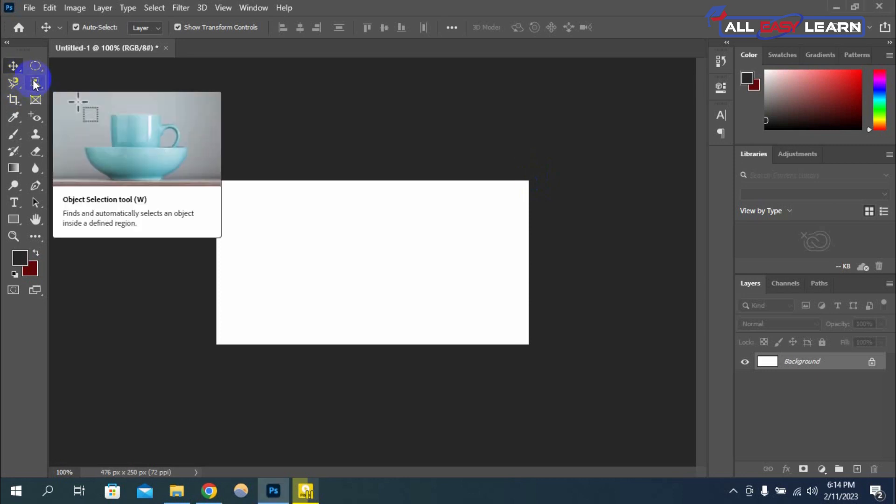
Step: Switch to Chrome and copy the large preview image of the green tender coconut
left_click(210, 491)
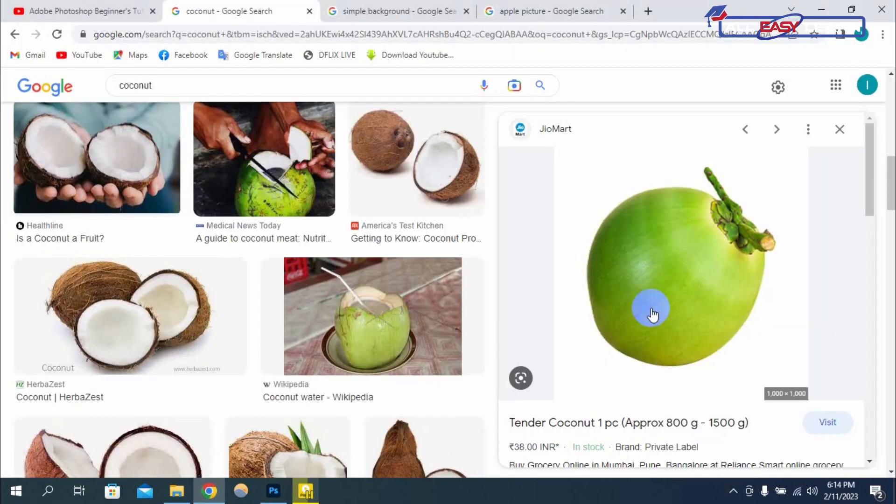
left_click(670, 194)
right_click(670, 196)
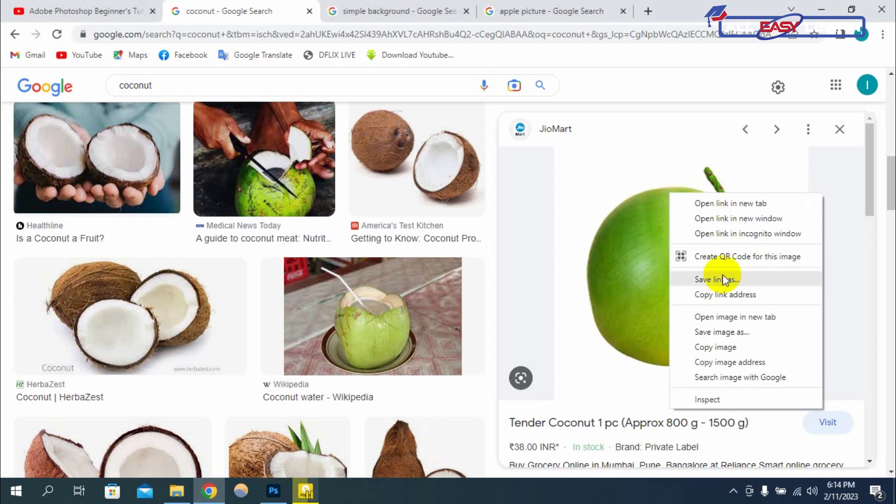
left_click(724, 345)
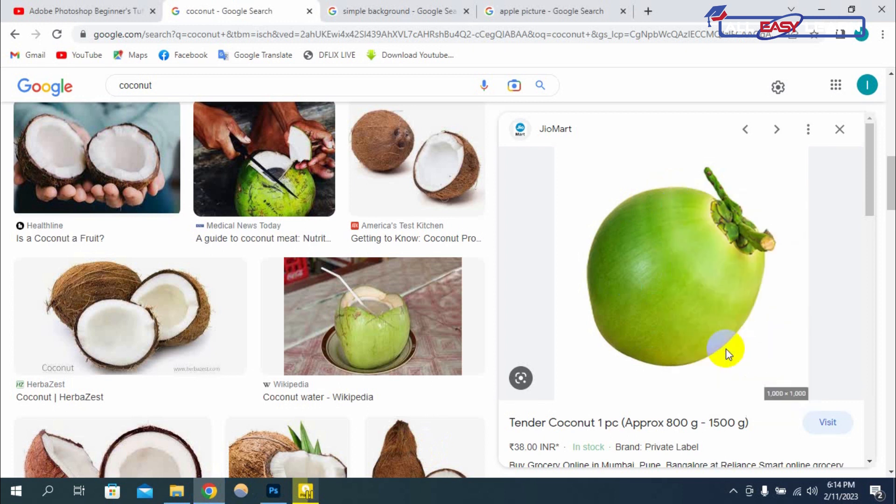
Step: Switch to Photoshop, create a 1000 x 1000 px document at 72 ppi and paste the coconut image into it
left_click(275, 490)
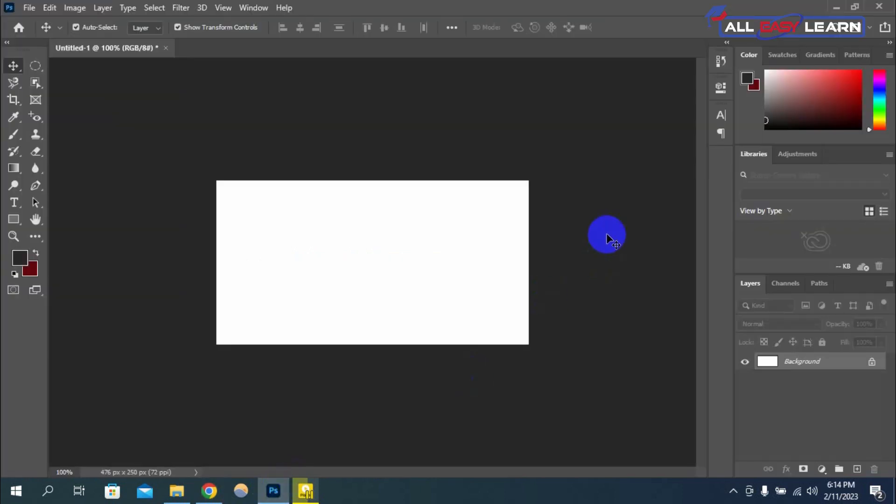
key("ctrl+n")
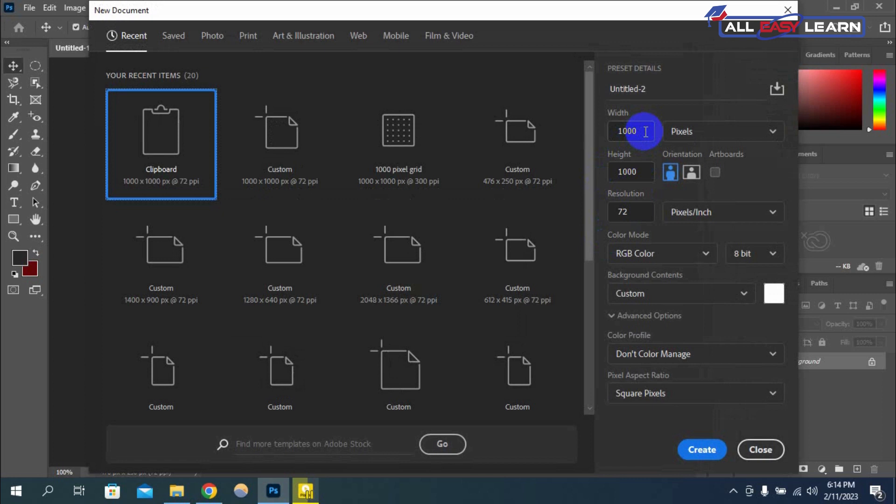
left_click(702, 449)
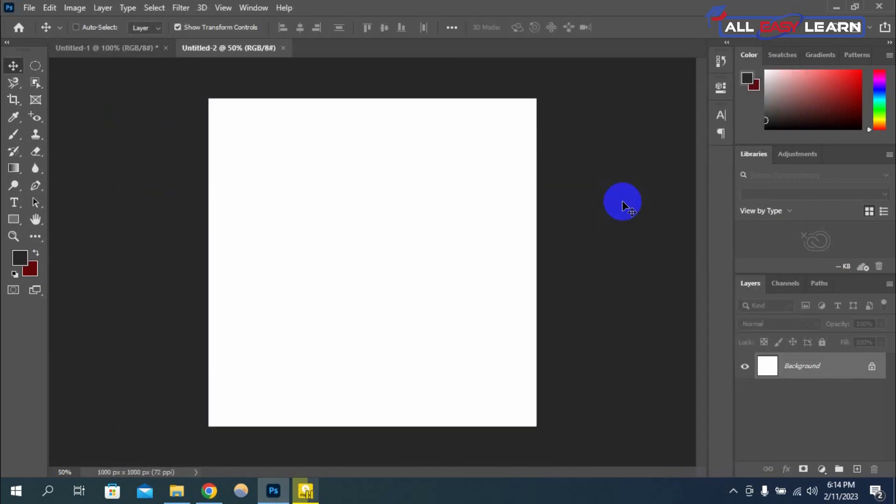
key("ctrl+v")
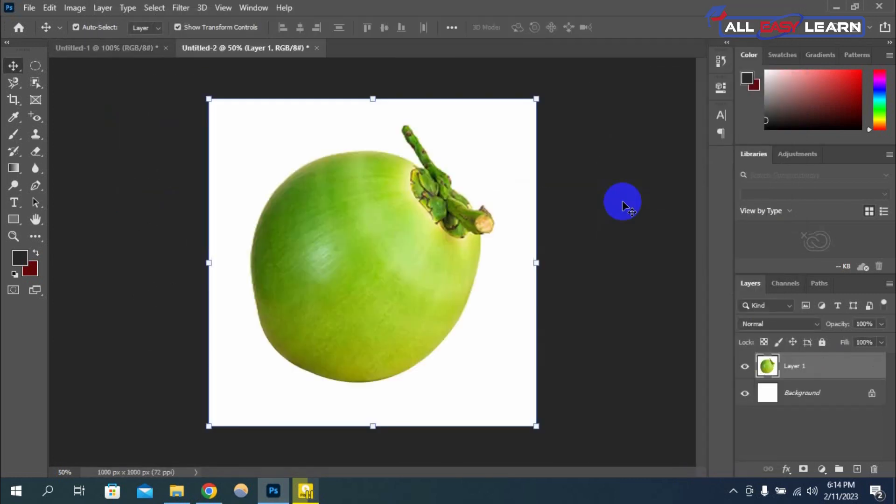
Step: Select the whole coconut, including its stem, with the Object Selection tool in Rectangle mode
left_click(45, 83)
left_click(134, 83)
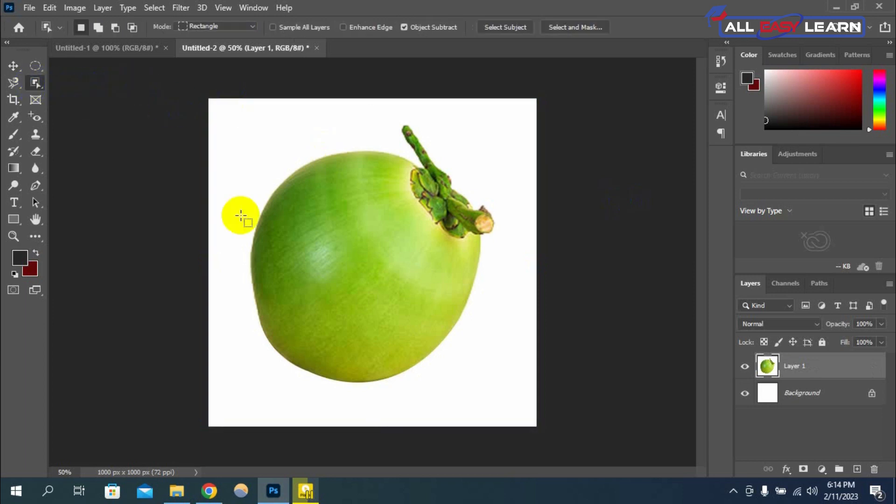
left_click_drag(226, 120, 526, 407)
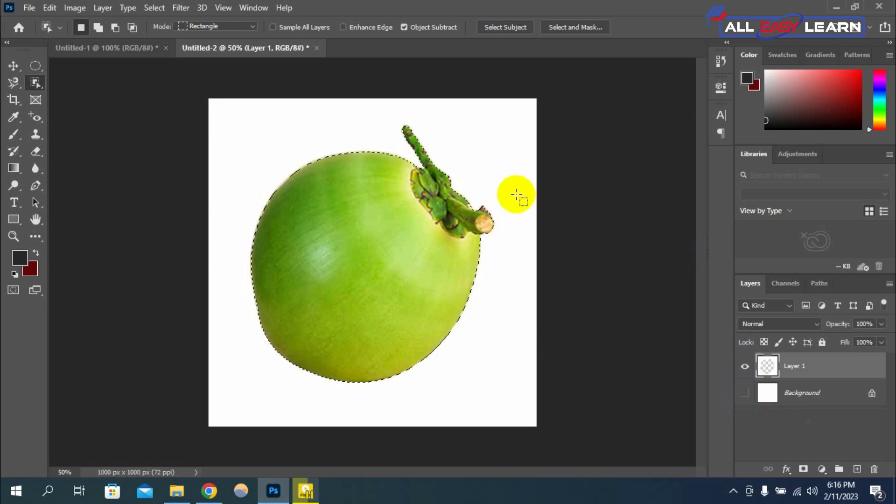
Step: Delete the selected coconut pixels from Layer 1 and undo the deletion
key("Delete")
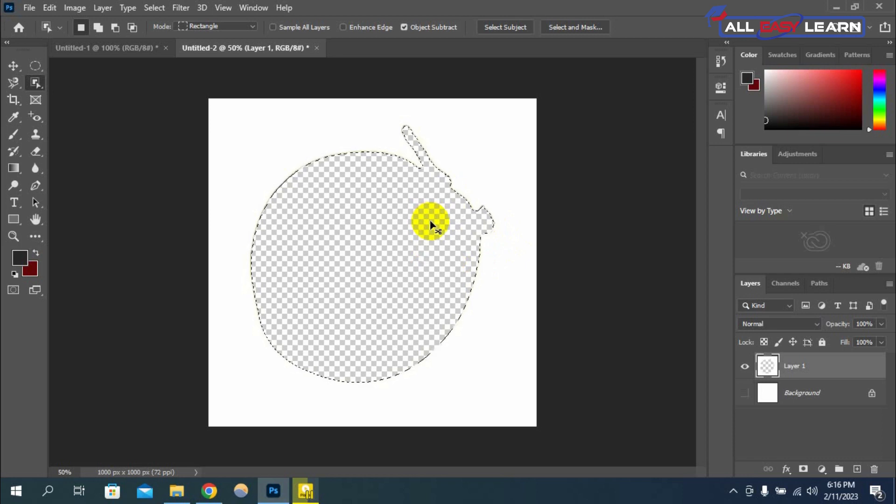
key("ctrl+z")
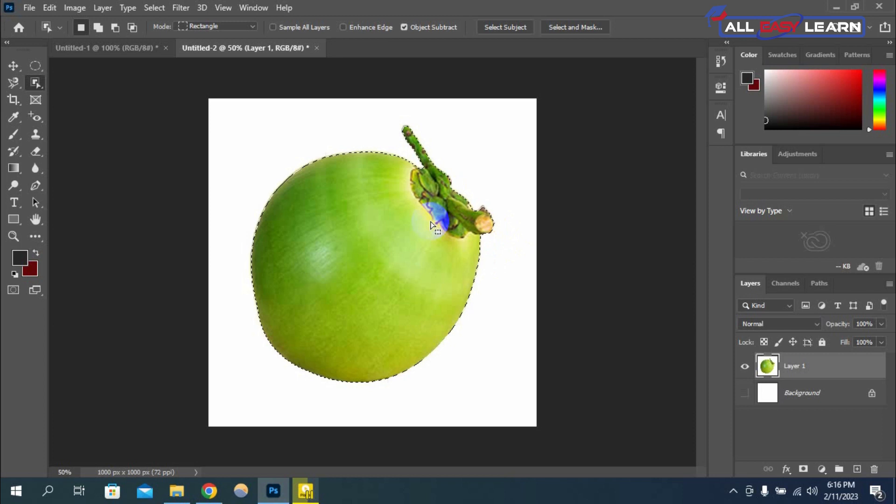
Step: Invert the coconut selection and delete the white surroundings from Layer 1
left_click(154, 8)
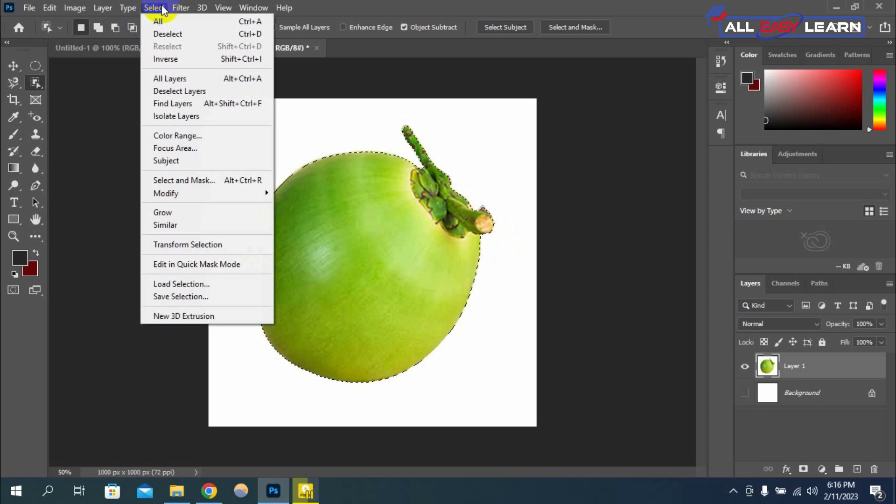
left_click(159, 21)
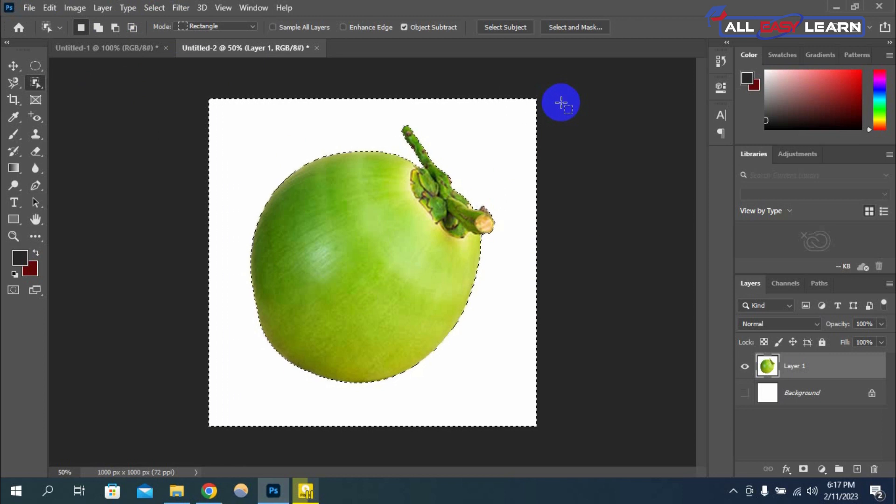
key("Delete")
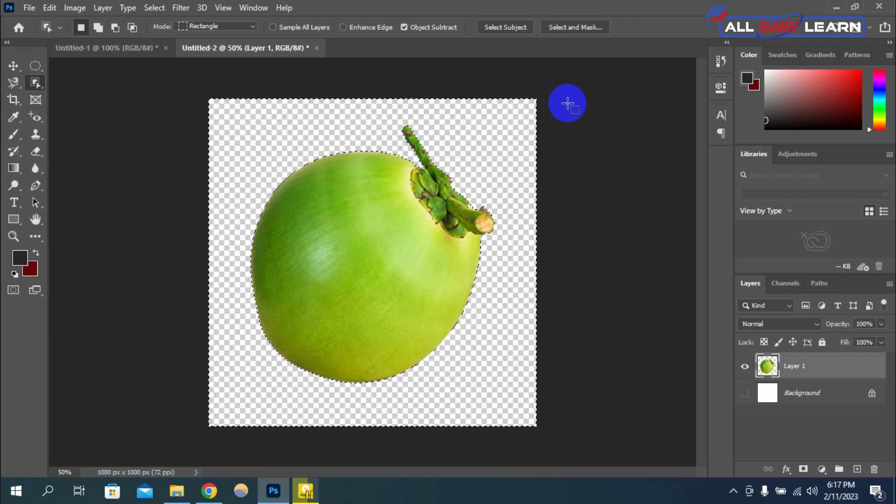
Step: Copy the peach-coloured preview image from the simple background search in Chrome and paste it into the coconut document in Photoshop
left_click(209, 491)
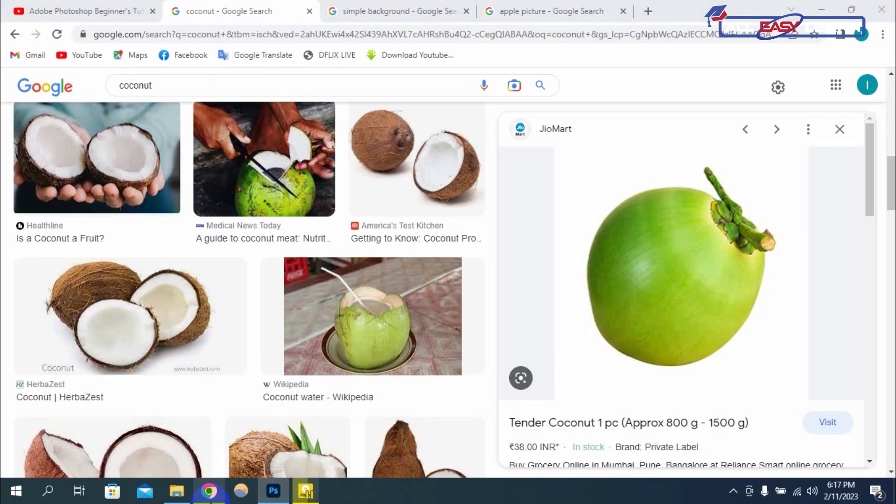
left_click(400, 11)
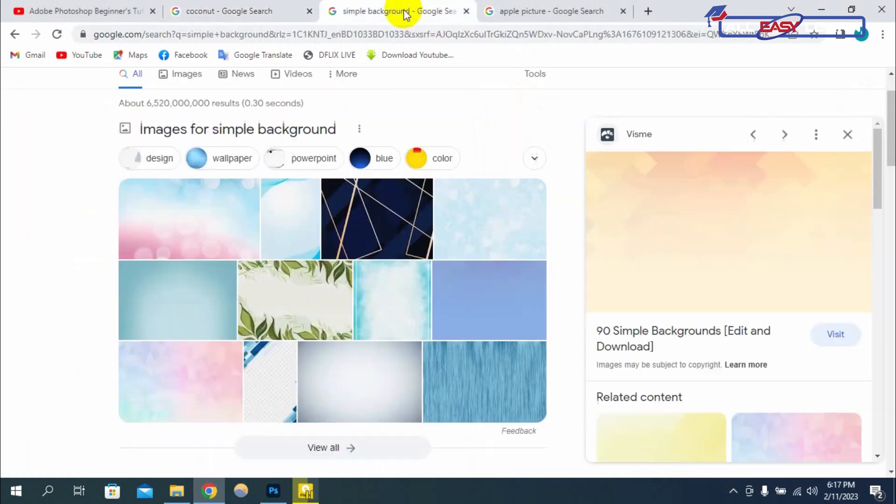
right_click(679, 189)
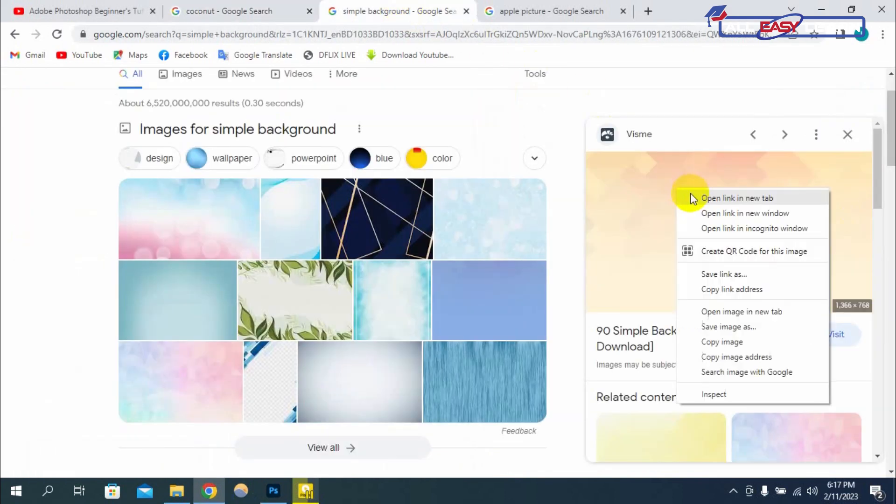
left_click(756, 344)
left_click(273, 491)
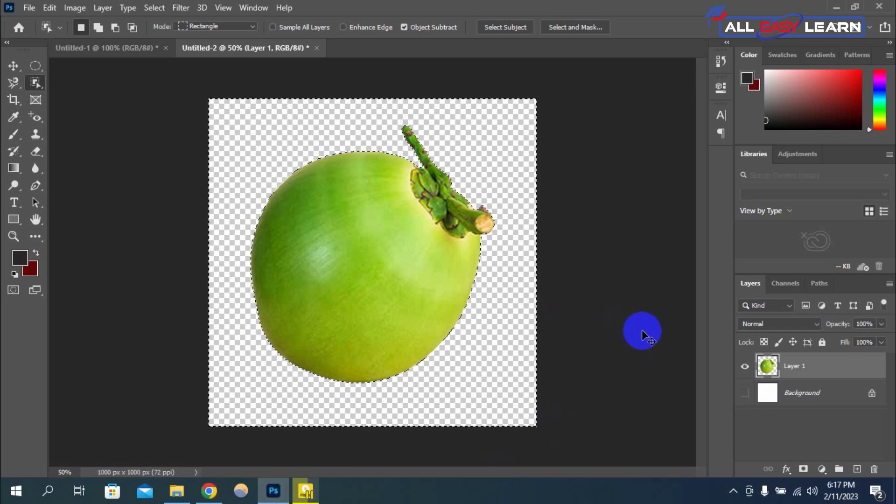
key("ctrl+v")
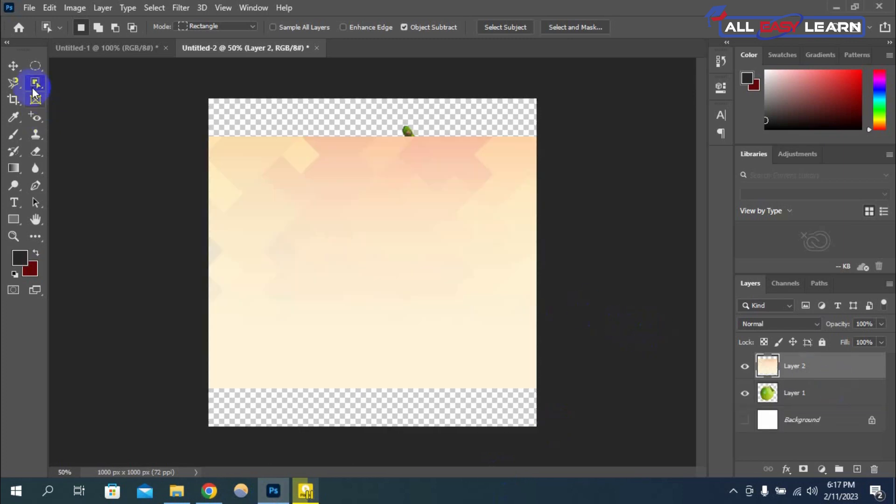
Step: Scale the pasted background to about 130% so it covers the canvas, and place its layer below the coconut layer
left_click(13, 68)
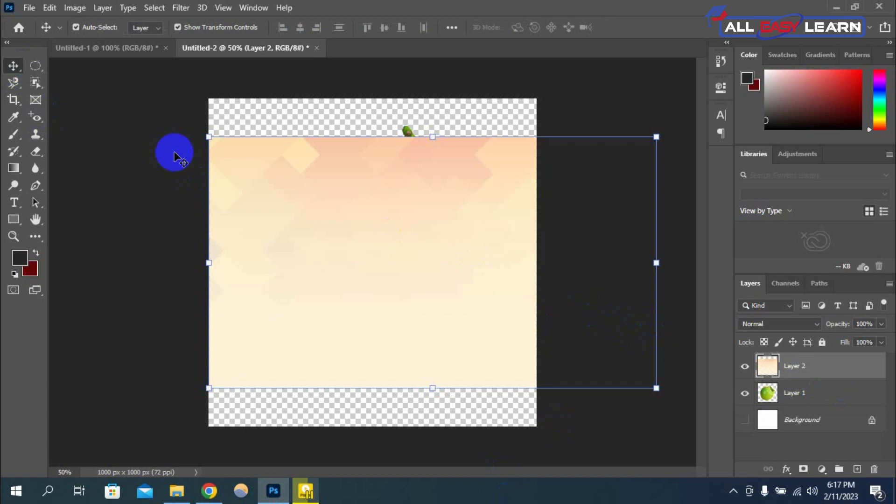
left_click_drag(209, 137, 145, 93)
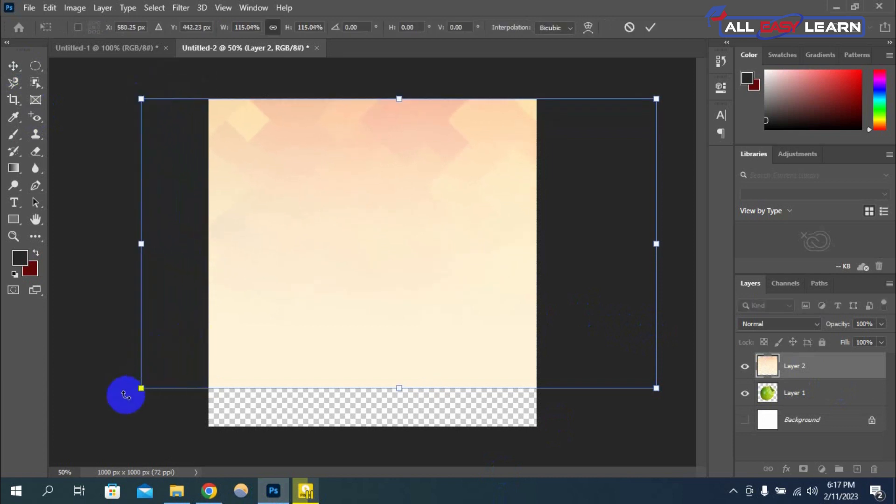
left_click_drag(141, 387, 87, 451)
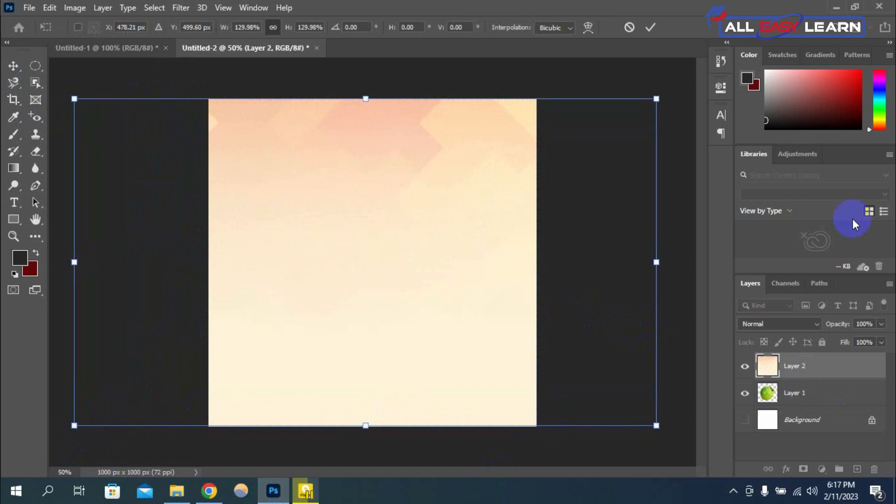
left_click(650, 28)
left_click_drag(812, 366, 812, 409)
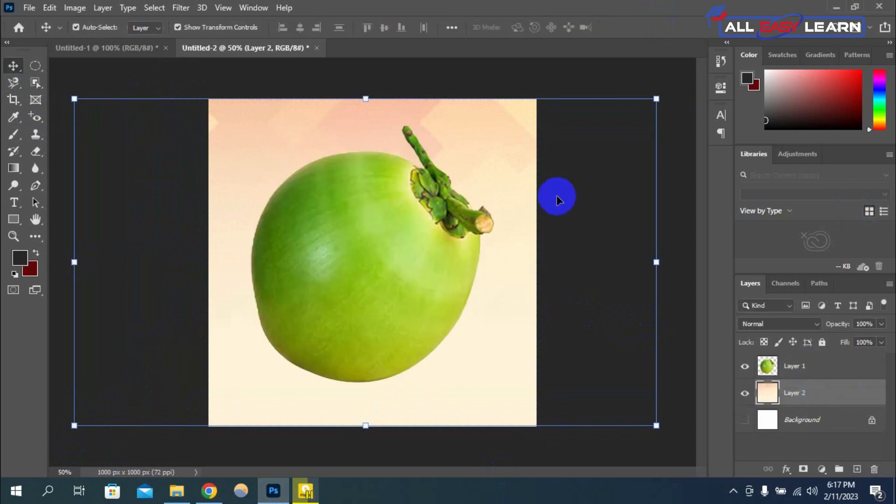
left_click(584, 132)
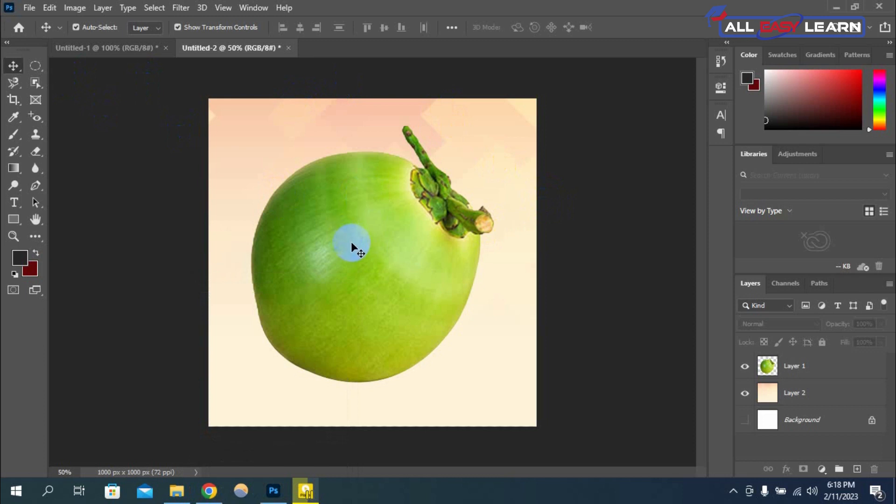
Step: Switch to Chrome and copy the large preview of the red apple on a tree from the apple picture search
left_click(209, 490)
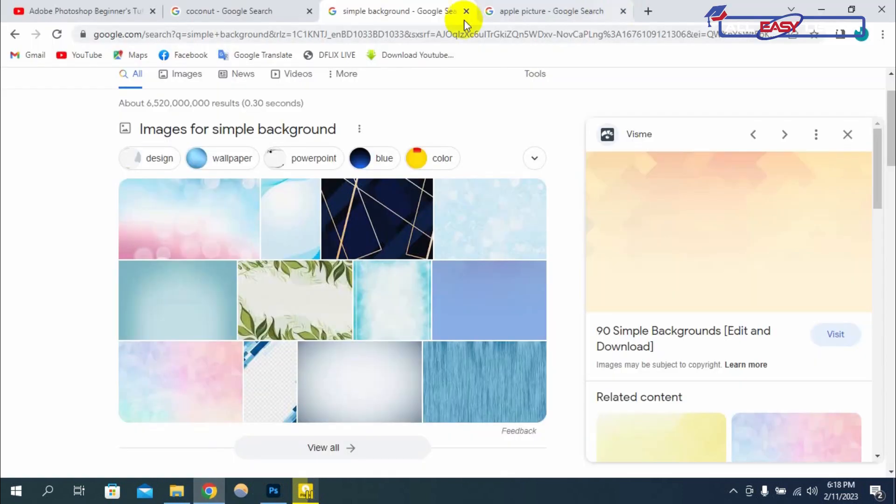
left_click(546, 14)
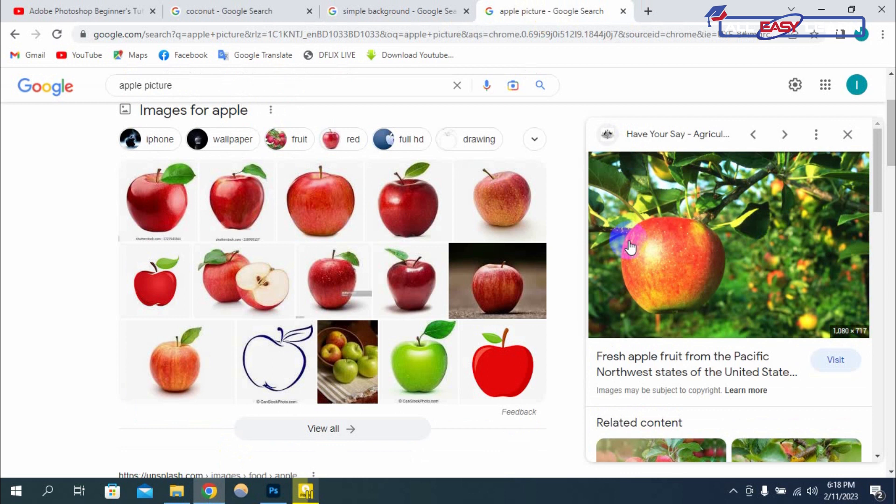
right_click(694, 215)
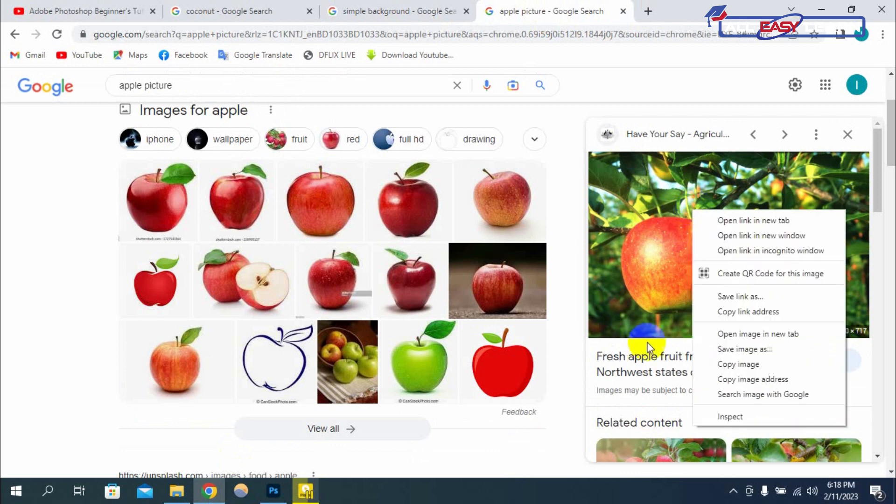
left_click(742, 365)
Step: Switch to Photoshop, create a 1080 x 717 px document at 72 ppi and paste the apple image into it
left_click(274, 491)
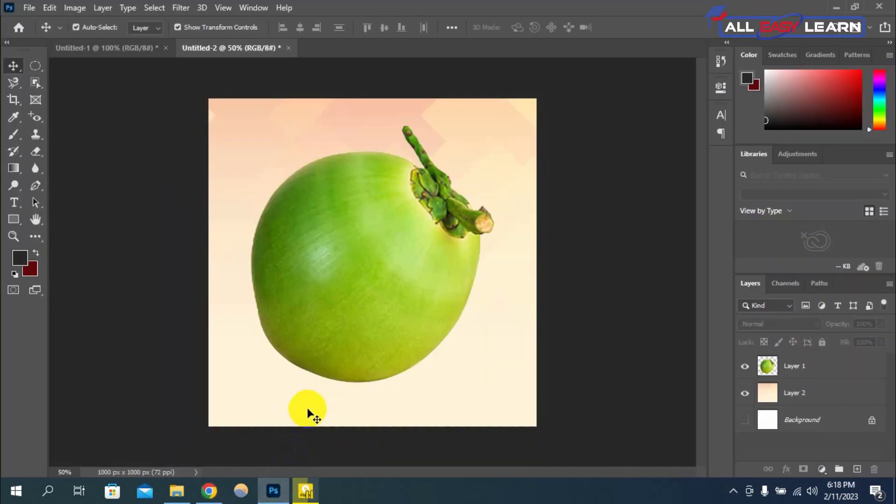
key("ctrl+n")
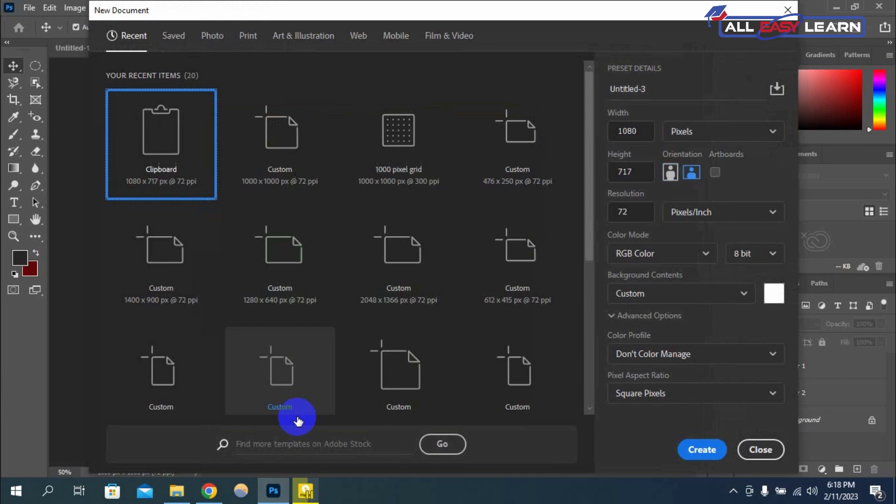
key("Return")
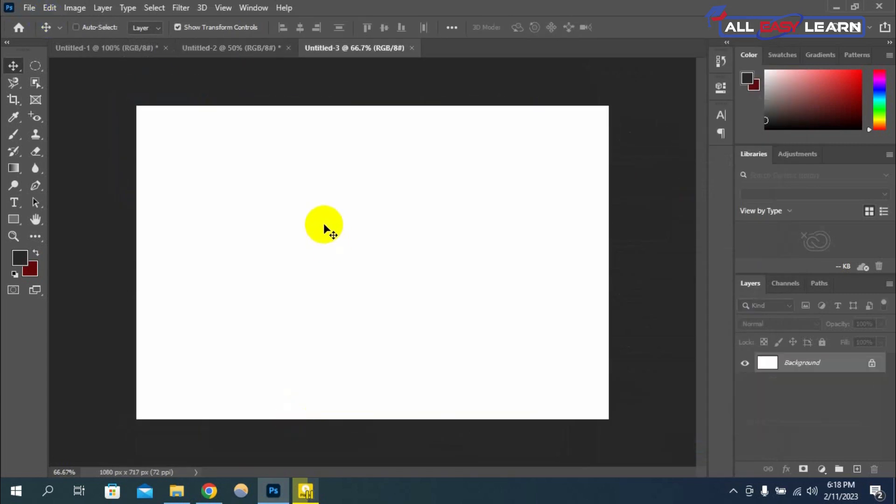
key("ctrl+v")
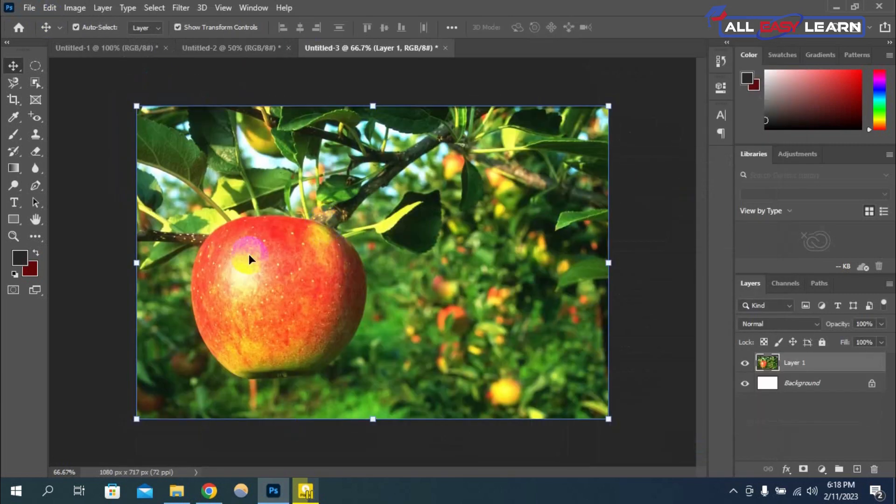
Step: Select the large red apple with the Object Selection tool in Rectangle mode
left_click(35, 84)
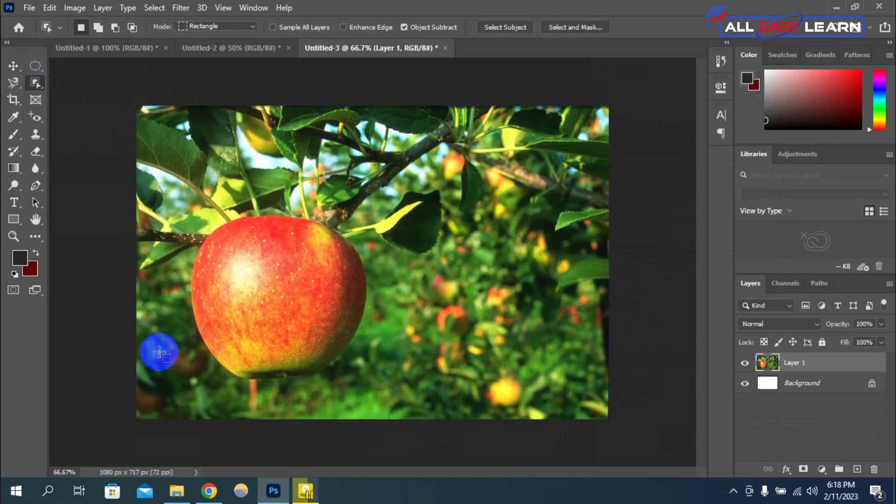
left_click_drag(172, 164, 408, 391)
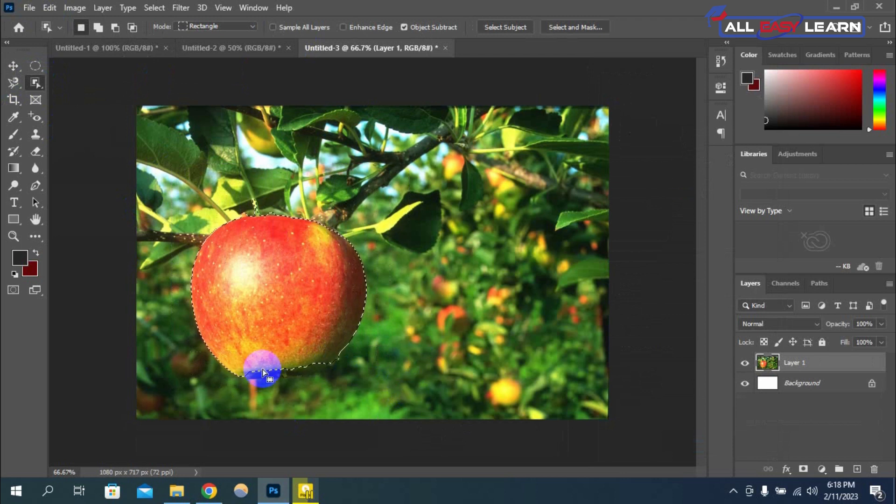
Step: Add the missed bottom edge of the apple to the selection, and subtract the excess area below its lower right side
key("ctrl+plus")
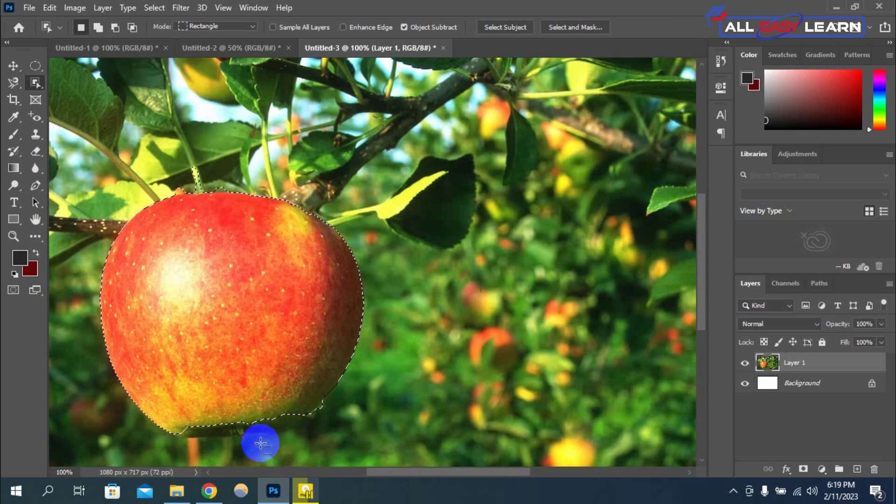
key("shift")
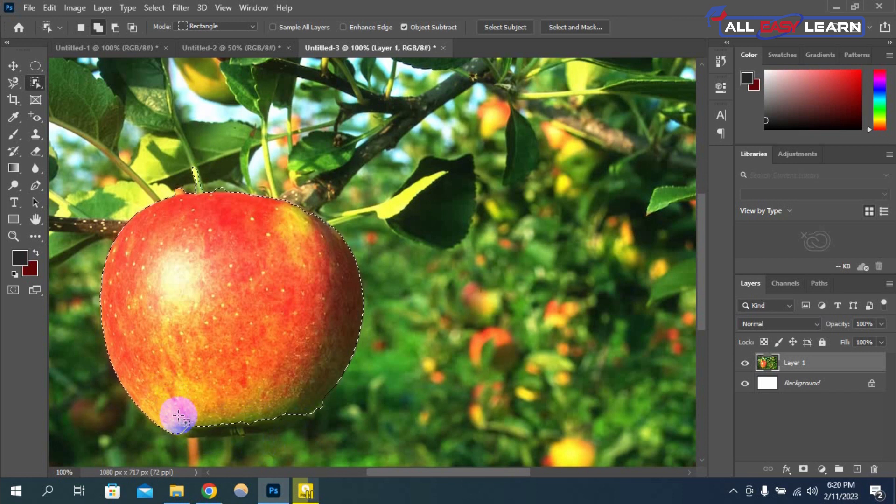
left_click_drag(198, 433, 333, 445)
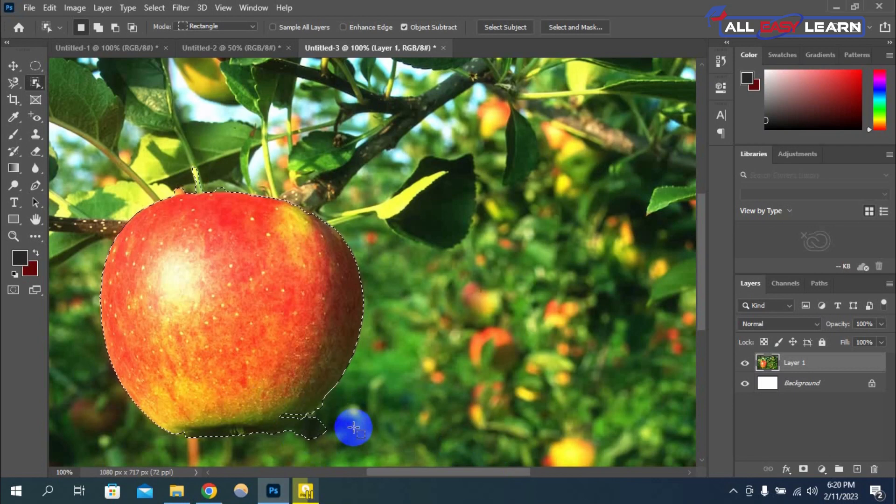
key("alt")
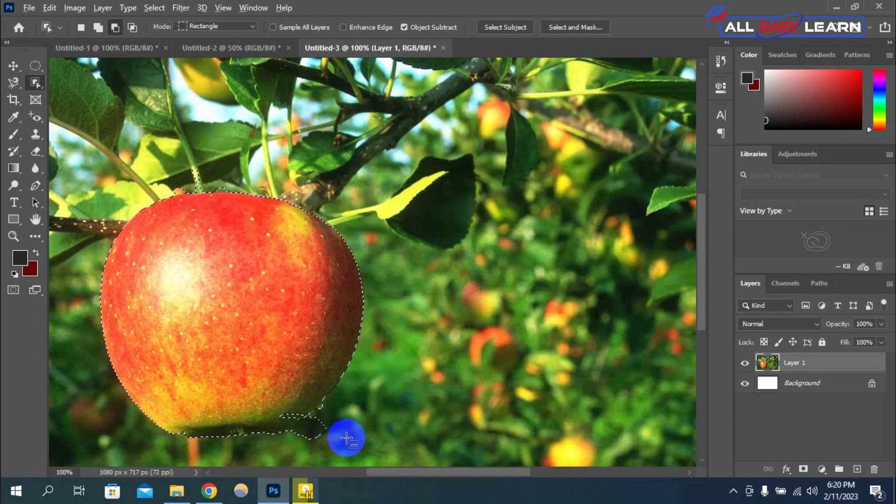
left_click_drag(348, 438, 95, 423)
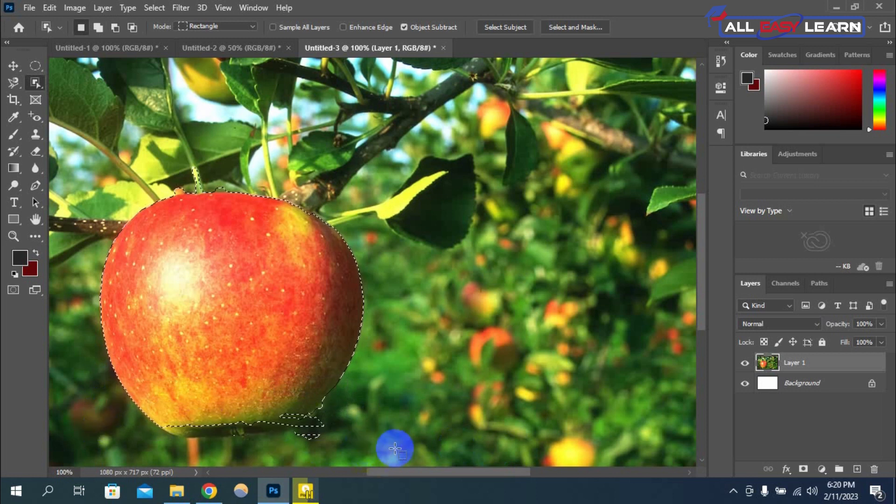
Step: In the Untitled-2 document, select the coconut and its stem on Layer 1 with the Quick Selection tool
left_click(257, 52)
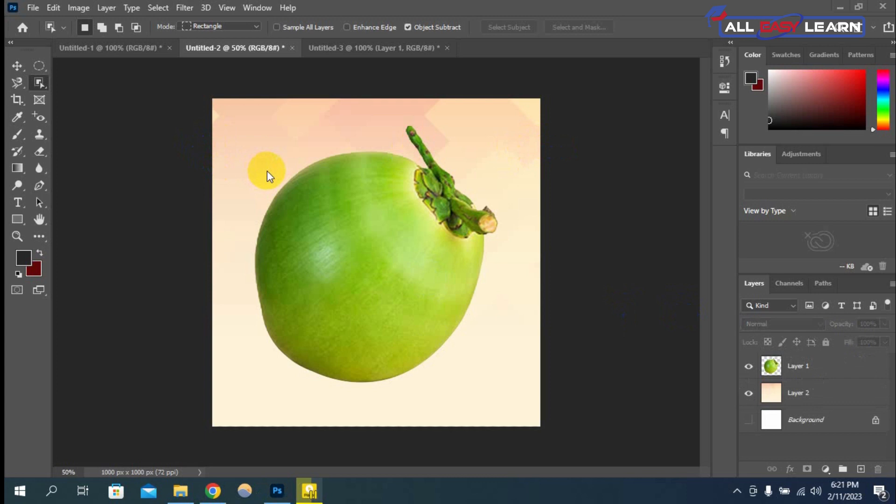
left_click(366, 48)
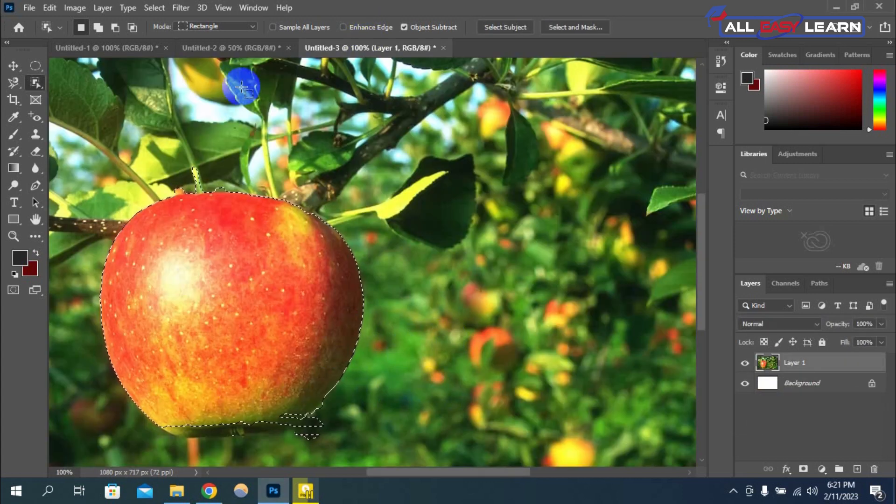
left_click(256, 46)
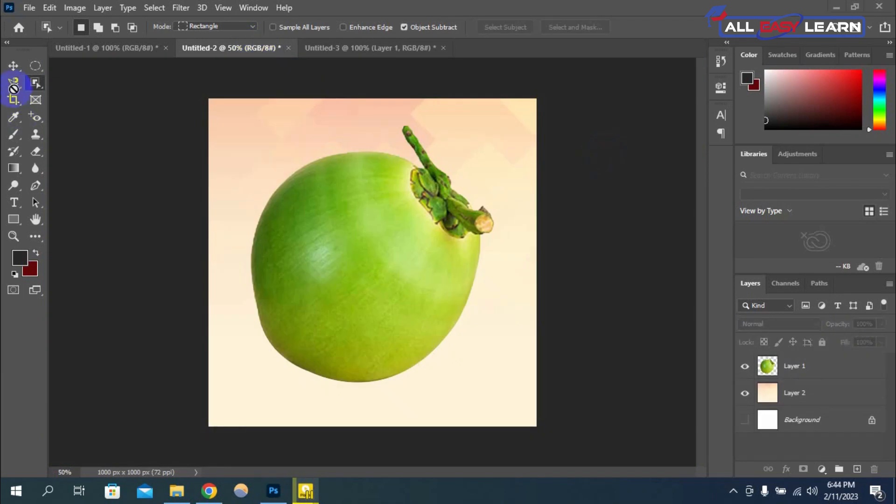
right_click(36, 84)
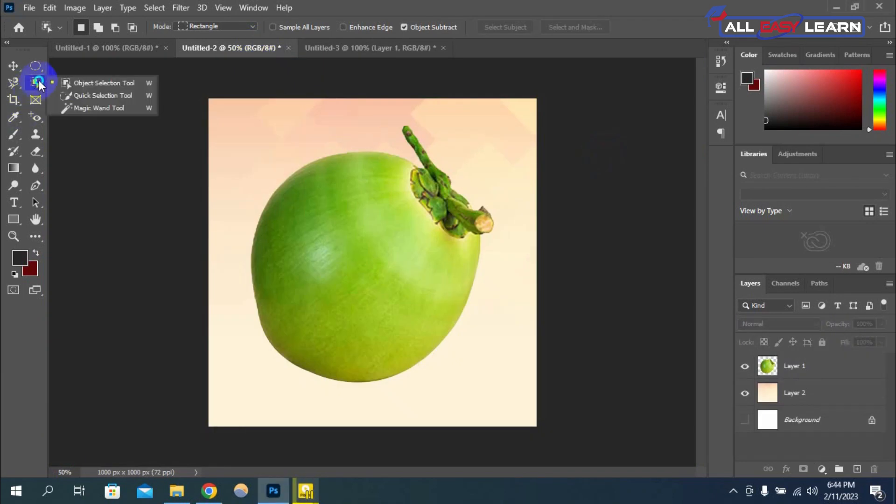
left_click(102, 95)
left_click(772, 367)
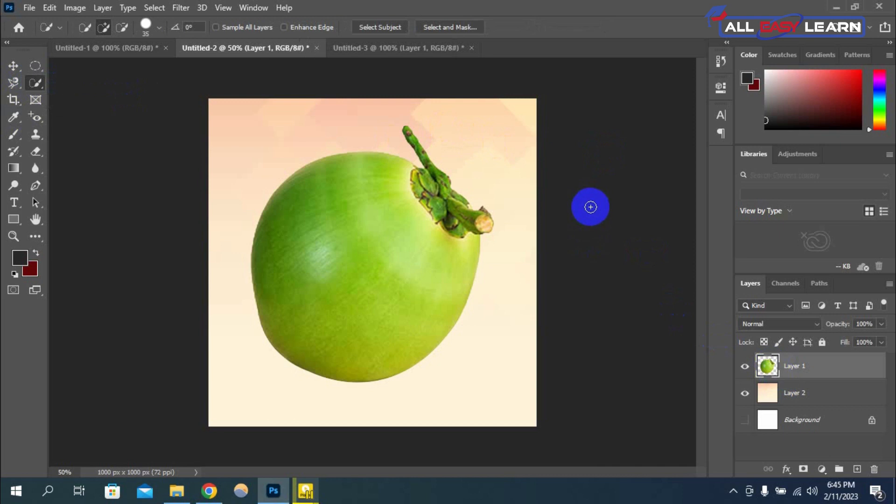
mouse_move(344, 198)
left_mouse_down()
mouse_move(385, 308)
mouse_move(396, 266)
mouse_move(430, 236)
mouse_move(430, 200)
mouse_move(438, 203)
left_mouse_up()
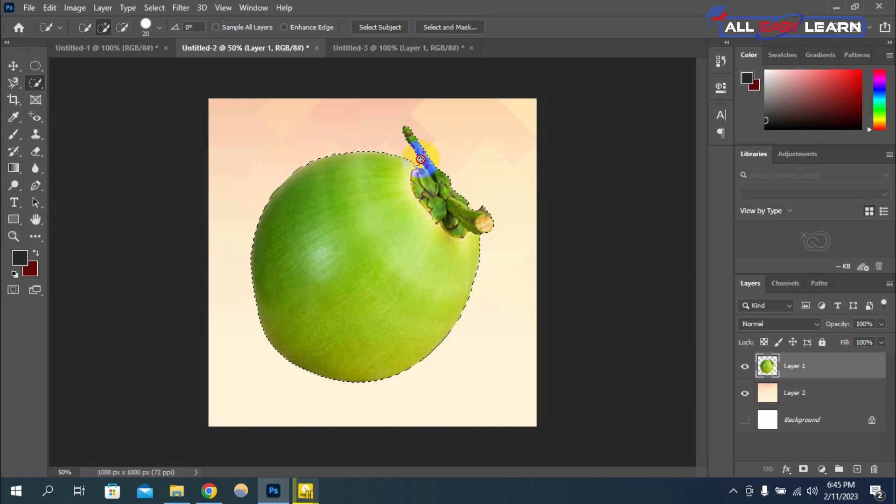
left_click_drag(459, 224, 460, 223)
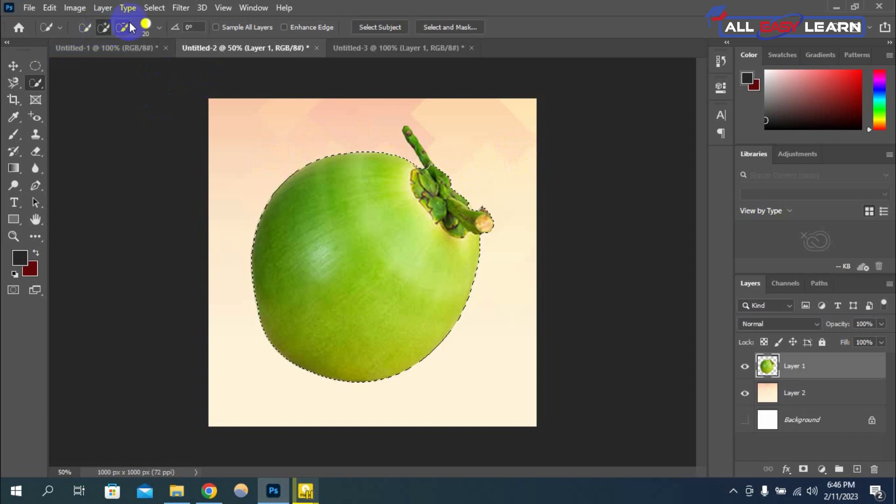
Step: Subtract the upper stem from the coconut selection and add it back with the Quick Selection tool's subtract and add modes
left_click(102, 29)
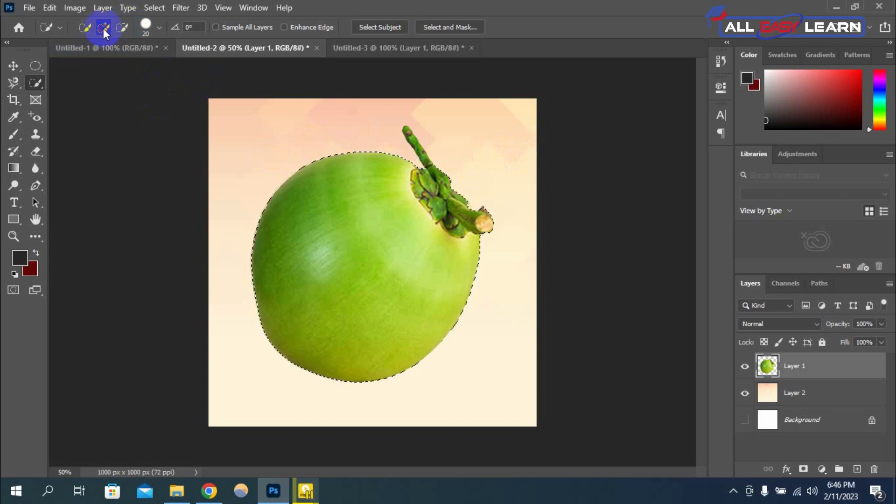
left_click(377, 144)
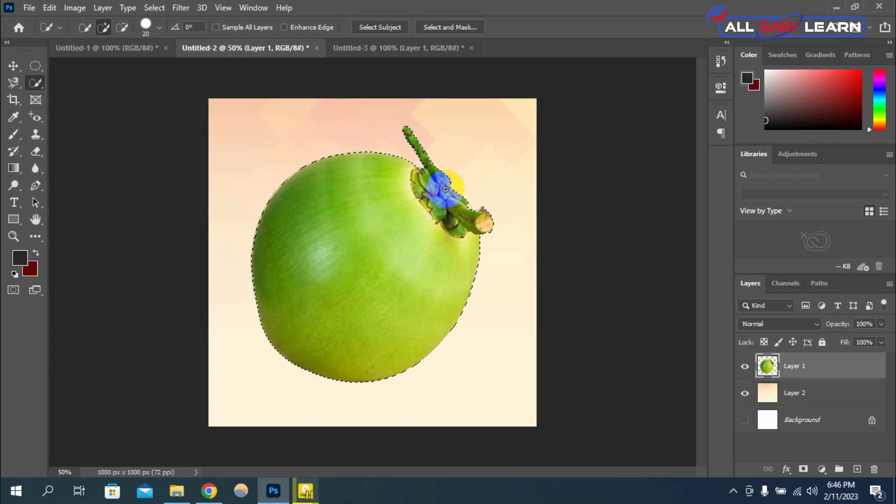
left_click(122, 27)
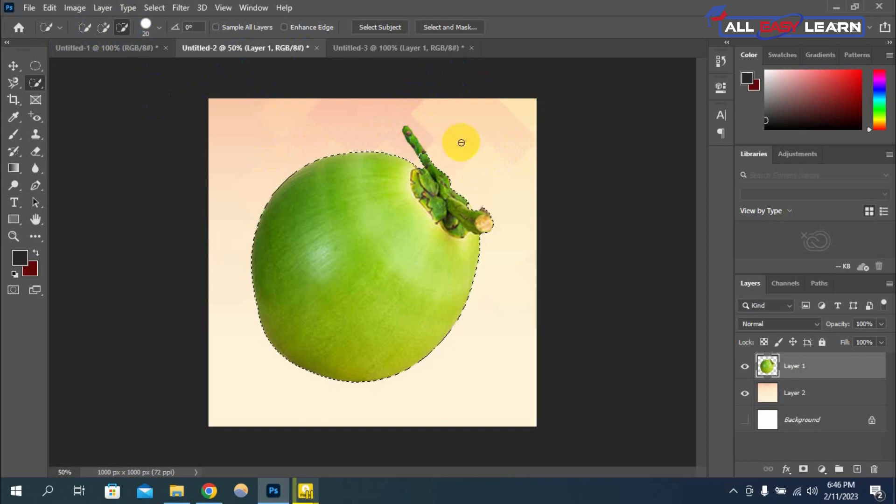
left_click(104, 28)
left_click_drag(423, 156, 429, 170)
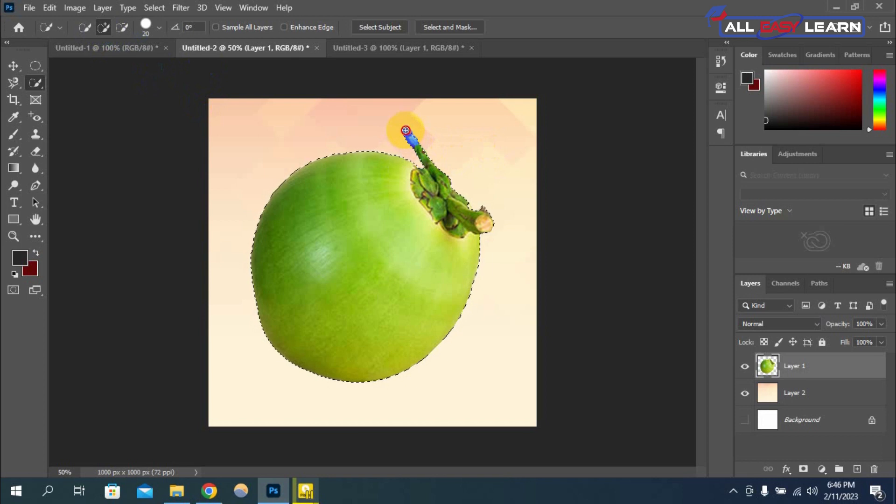
left_click_drag(469, 227, 471, 226)
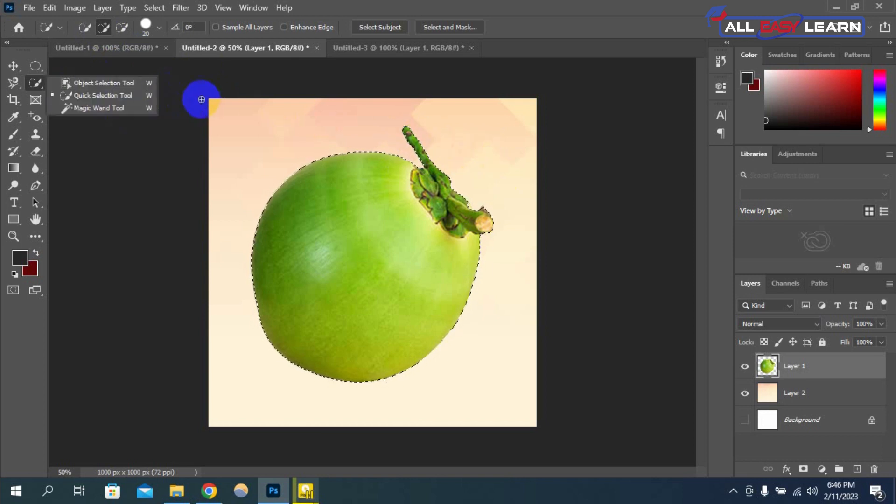
Step: Switch from the Quick Selection tool to the Magic Wand tool
left_click(121, 95)
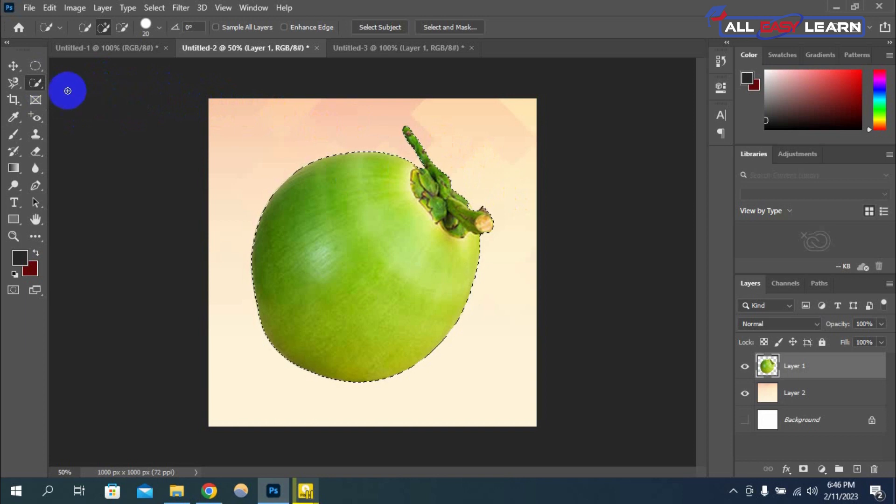
left_click(42, 85)
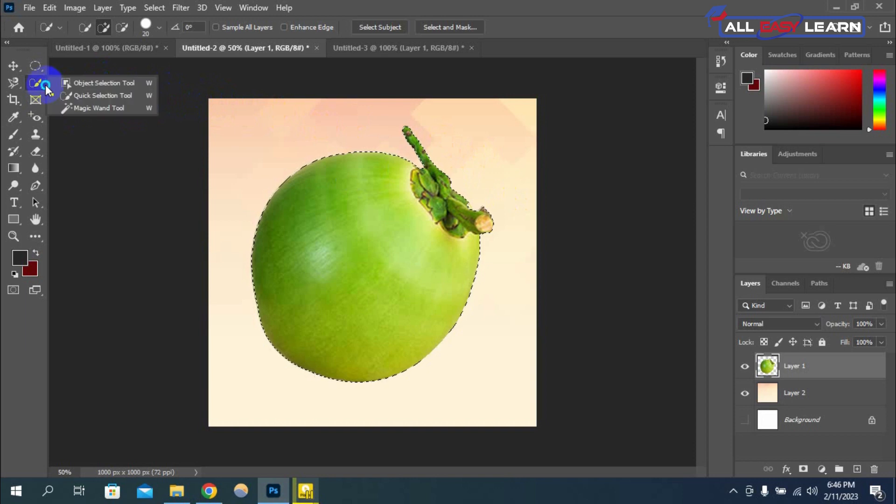
left_click(119, 108)
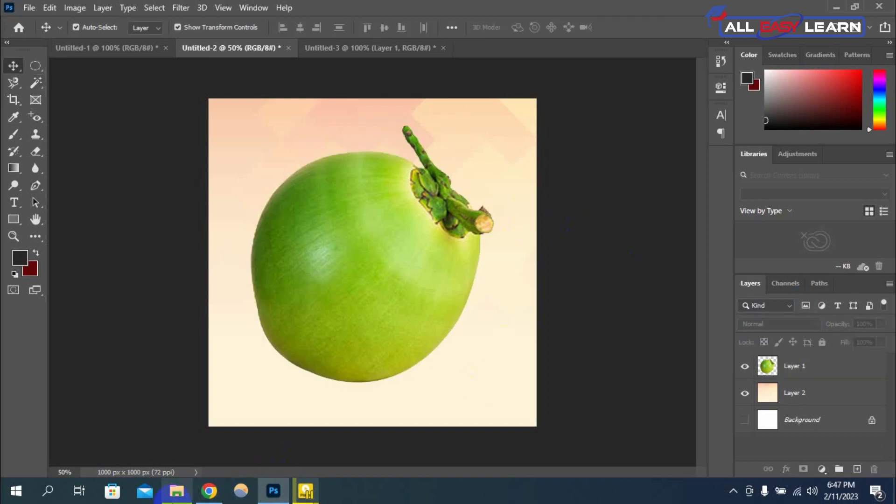
Step: Switch to Chrome and copy the large preview of the bearded man in a light blue polo shirt from the man picture search
left_click(209, 491)
scroll(537, 261, "down", 3)
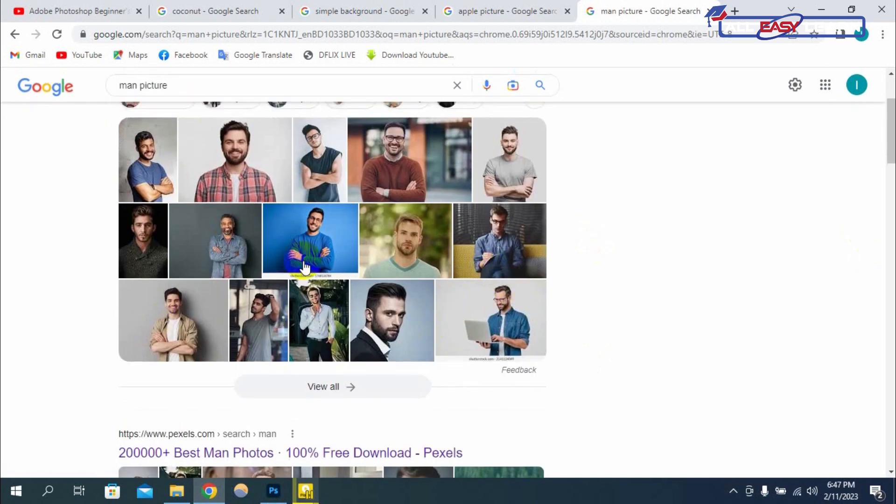
scroll(187, 137, "up", 3)
left_click(184, 138)
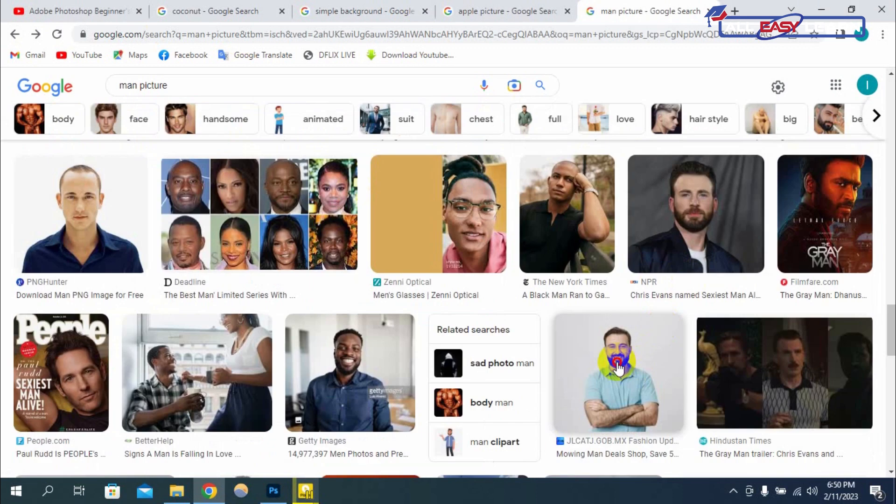
left_click(621, 364)
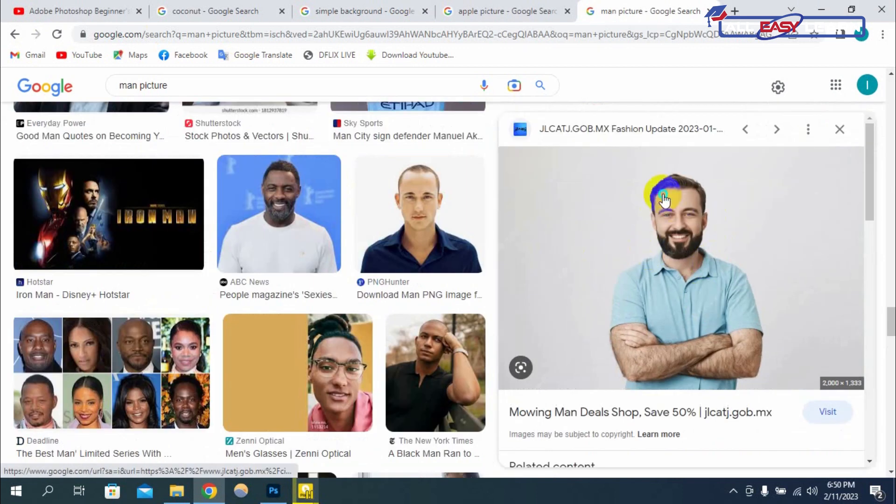
right_click(664, 196)
left_click(719, 349)
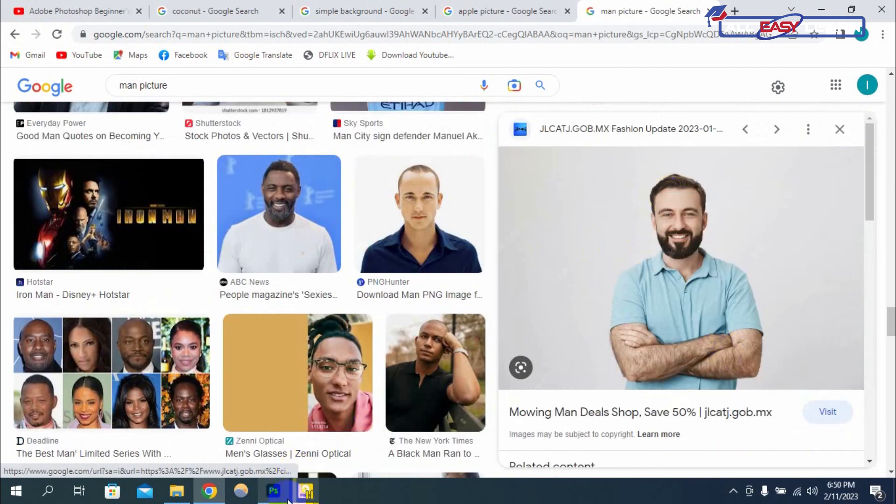
Step: Switch to Photoshop, create a 2000 x 1333 px document at 72 ppi and paste the man's picture into it
left_click(272, 497)
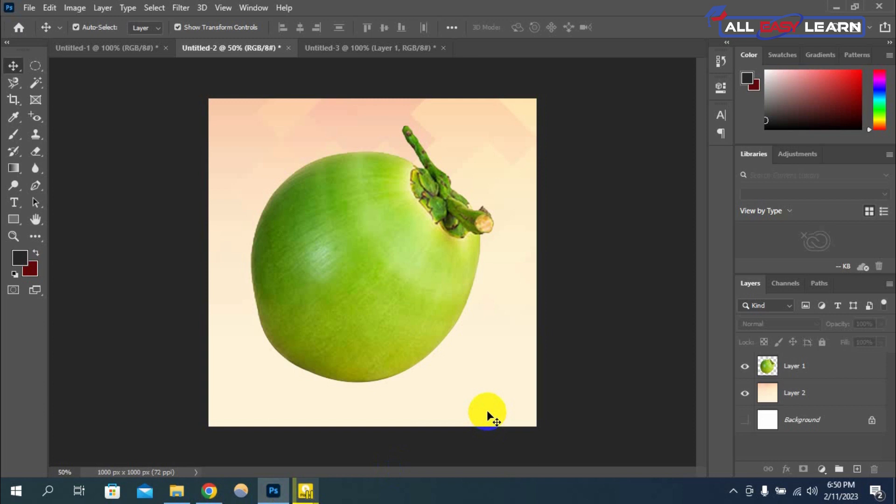
key("ctrl+n")
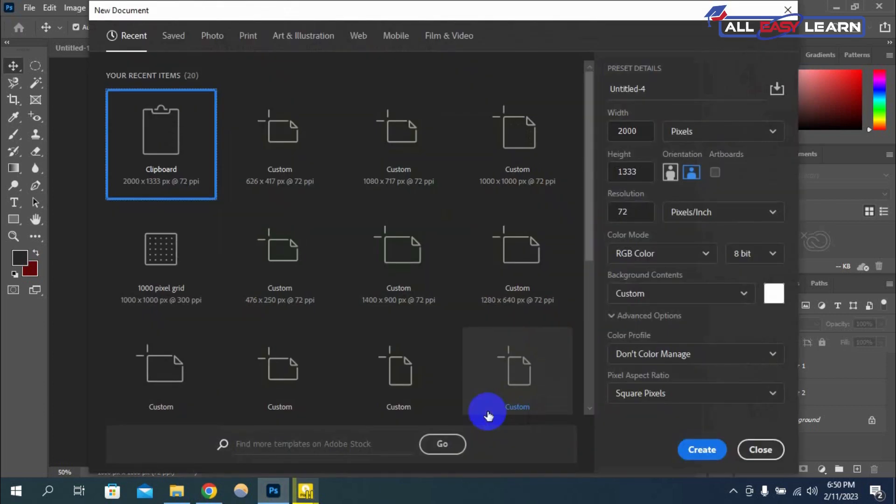
left_click(705, 450)
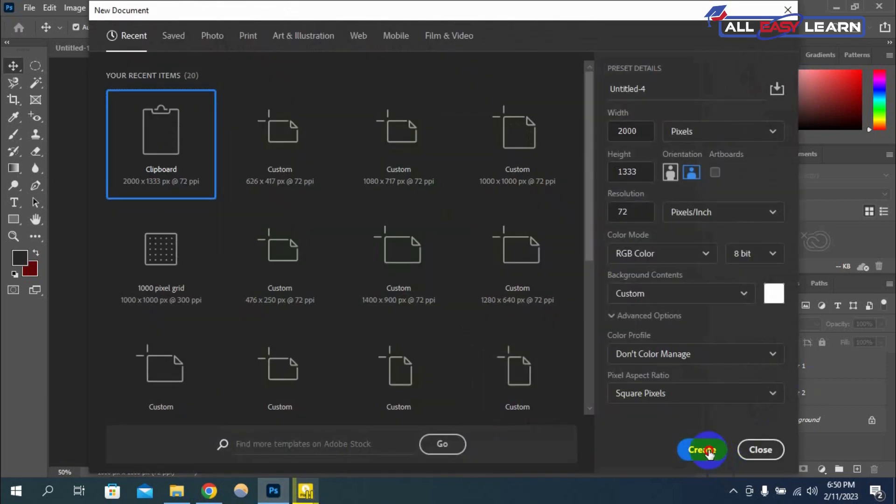
key("ctrl+v")
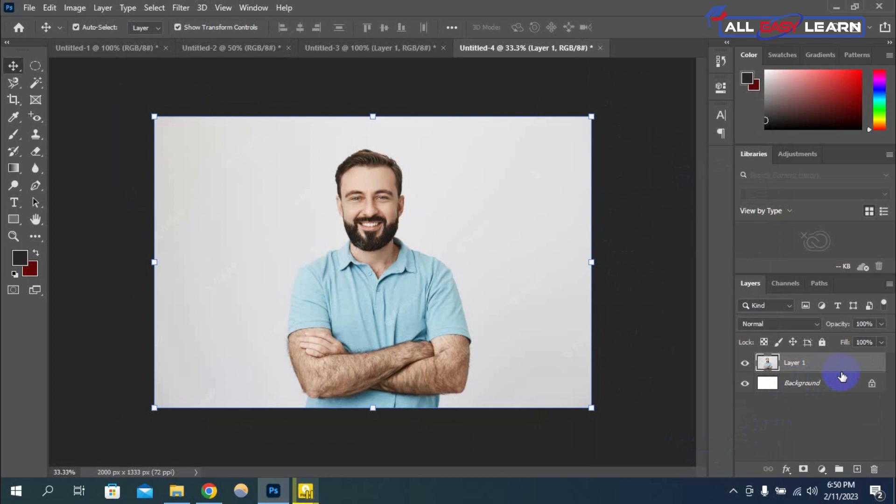
Step: Select the light grey background around the man with the Magic Wand at tolerance 32, delete it and clear the selection
left_click(36, 82)
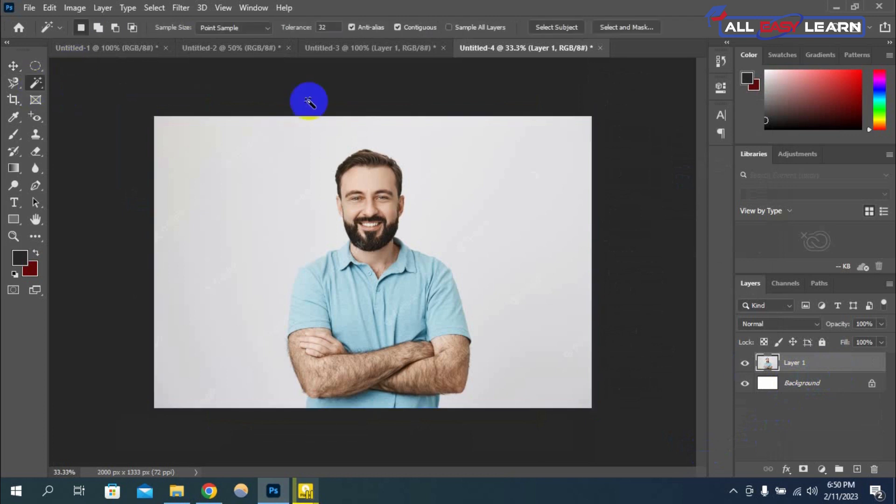
left_click(267, 206)
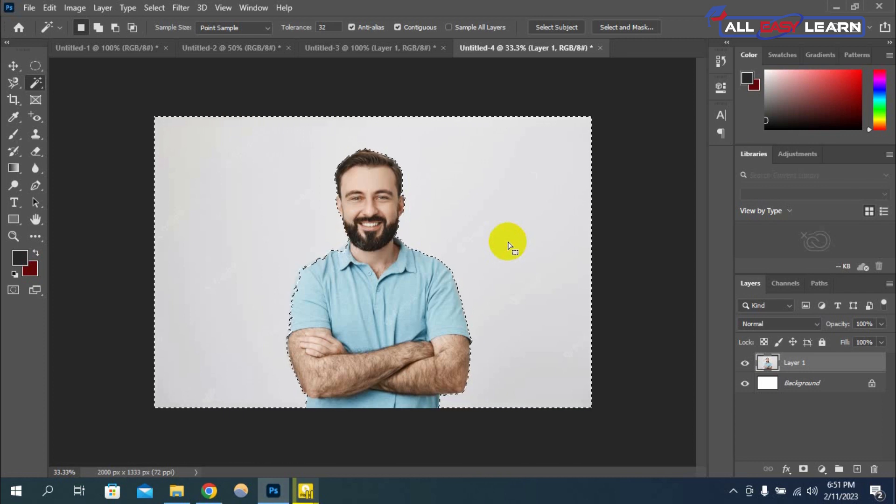
key("Delete")
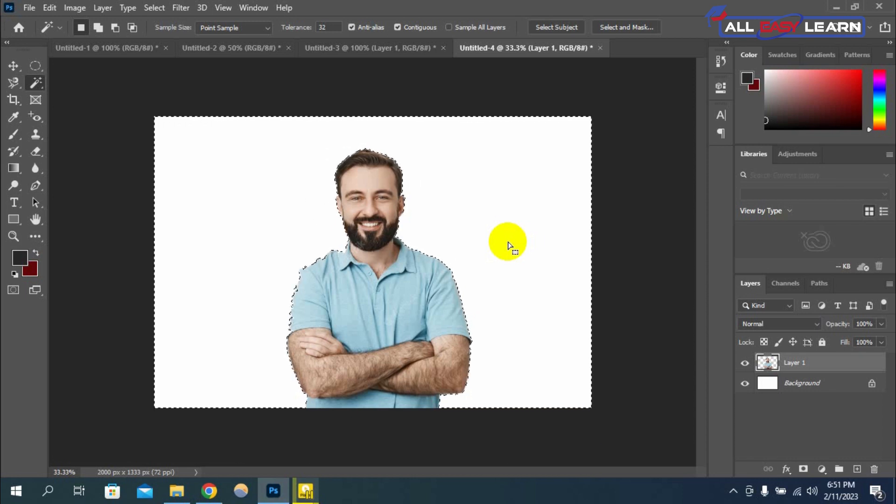
left_click(508, 242, "alt")
Step: Examine the cutout edges along the man's shoulders and sleeves
key("ctrl+plus")
key("ctrl+plus")
key("ctrl+plus")
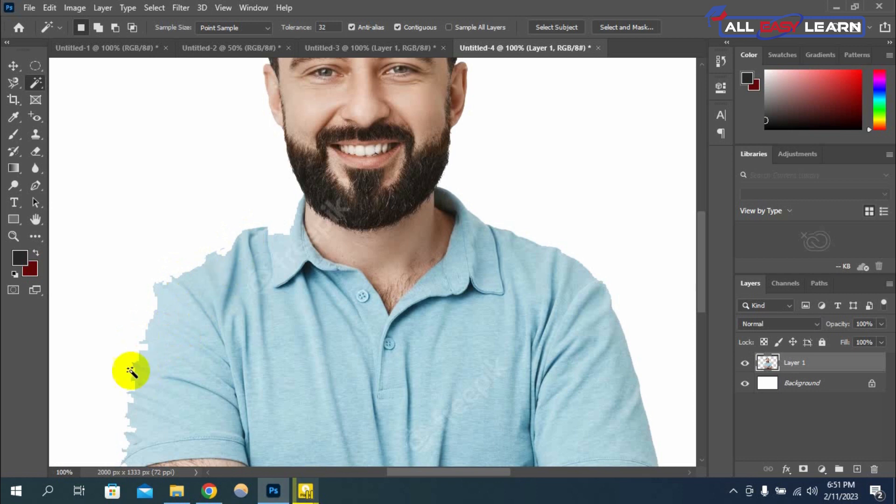
key("v")
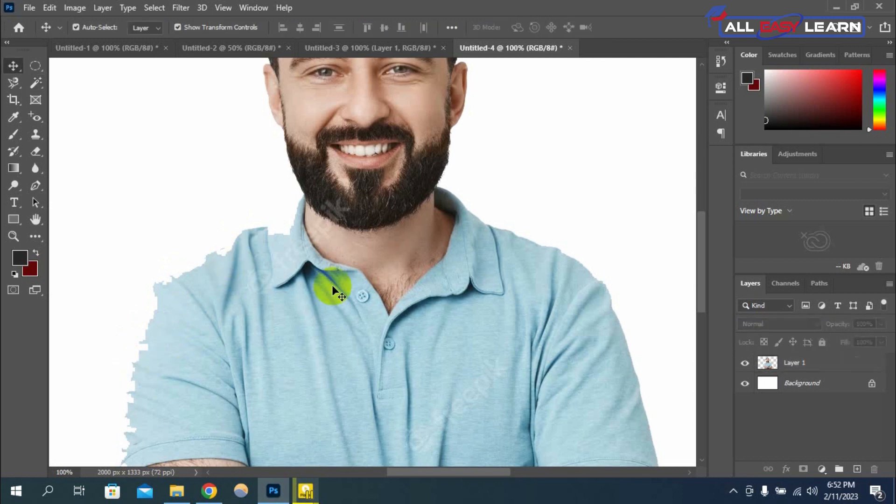
key("ctrl+minus")
key("ctrl+minus")
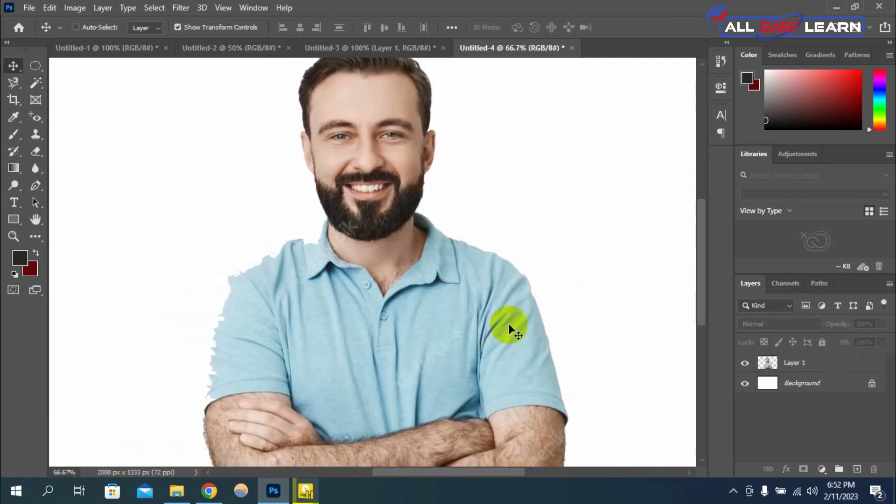
Step: Select a strip across the man's elbows and shirt hem with the Rectangular Marquee, delete it from Layer 1 and clear the selection
key("m")
right_click(35, 65)
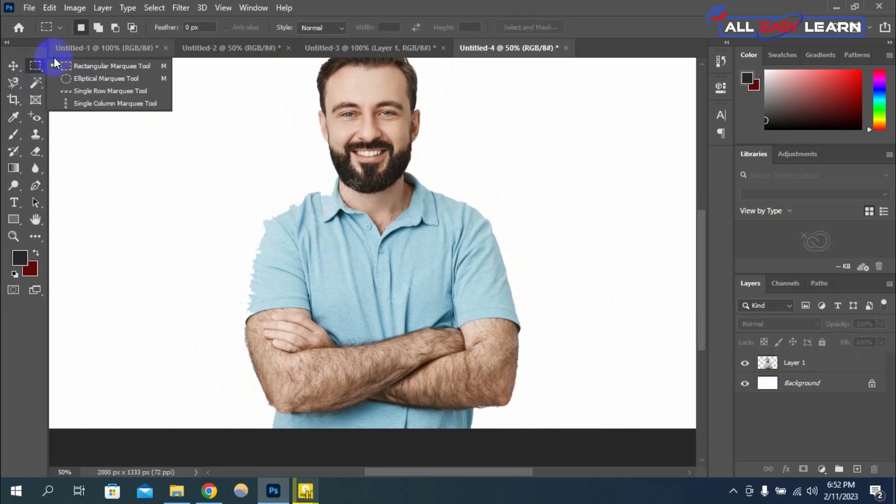
left_click(111, 63)
left_click_drag(216, 392, 571, 473)
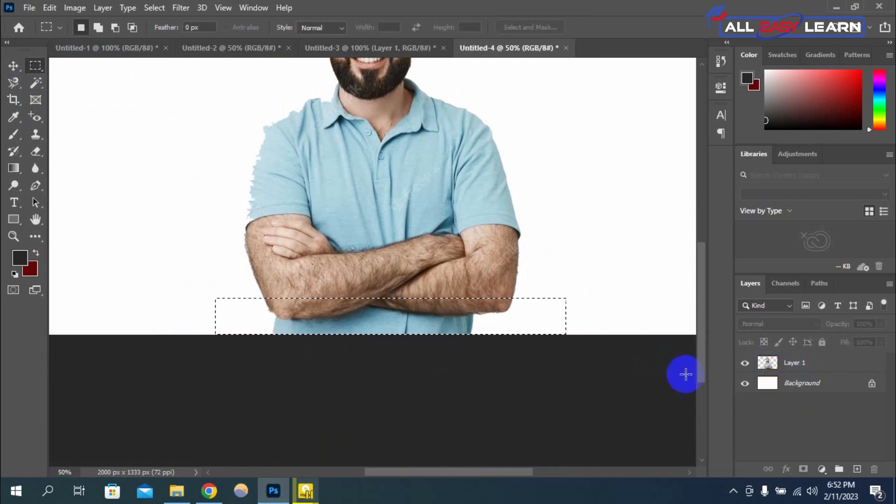
left_click(761, 364)
key("Delete")
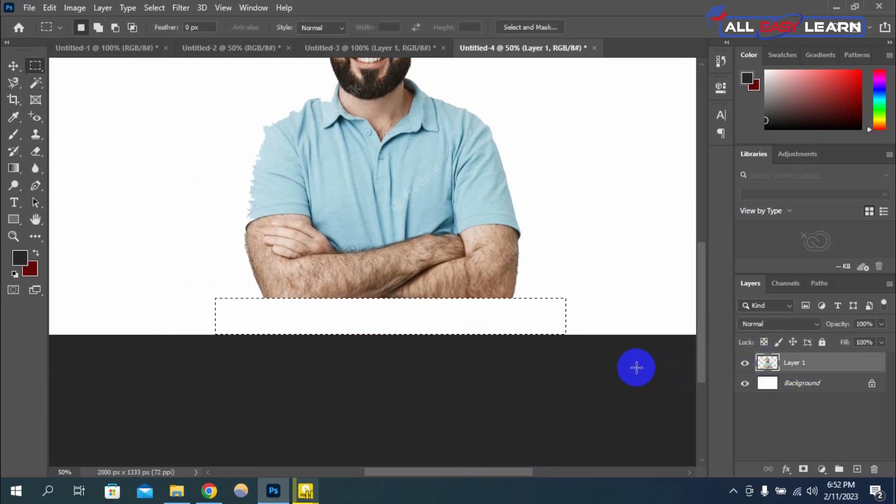
key("v")
key("ctrl+d")
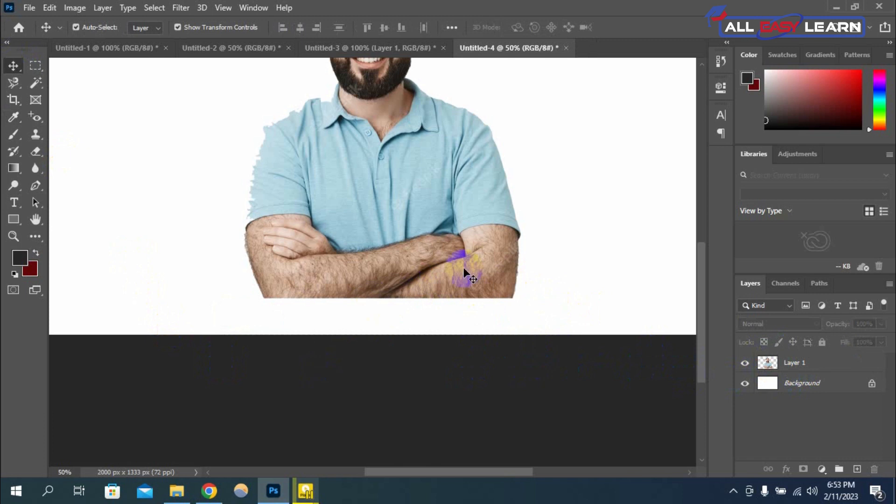
Step: Make Layer 1 active and feather the rectangular selection across the man's elbows and shirt hem by 50 pixels
left_click(310, 355)
scroll(508, 315, "up", 1)
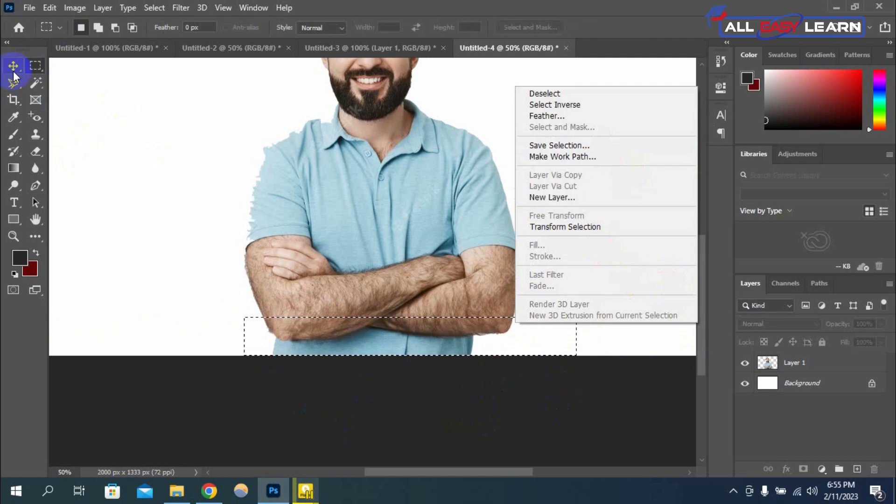
left_click(13, 66)
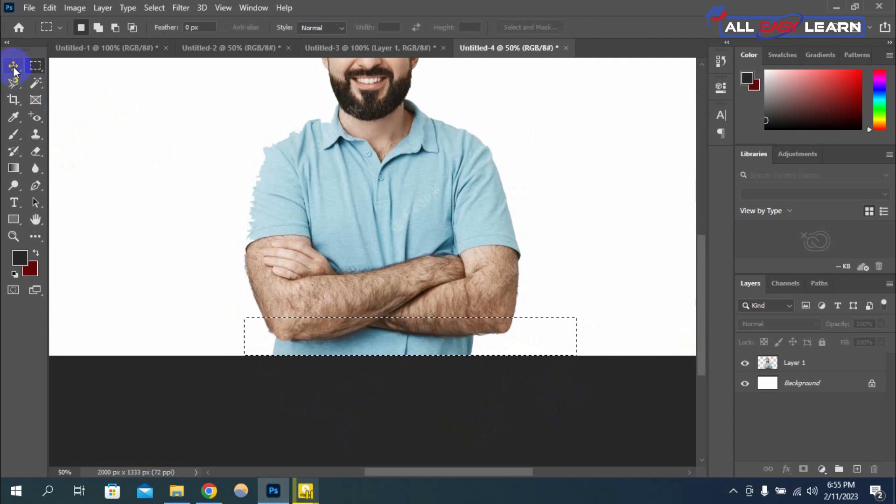
left_click(13, 66)
left_click(481, 343)
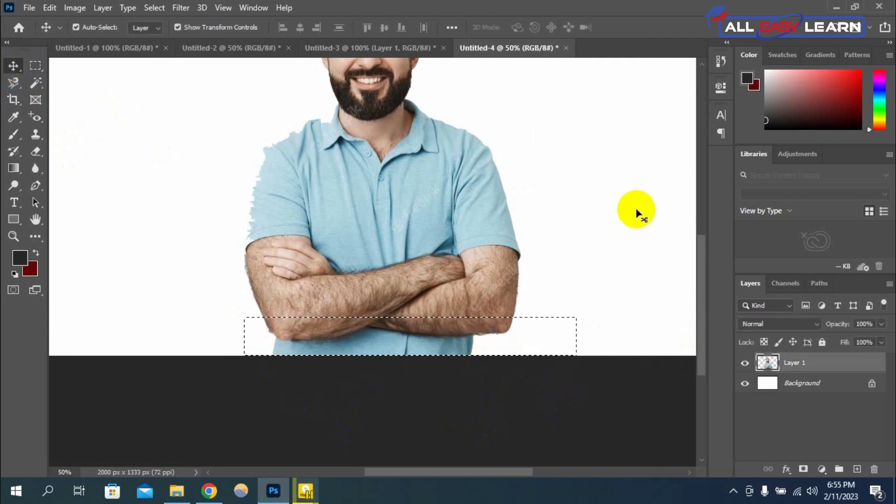
key("m")
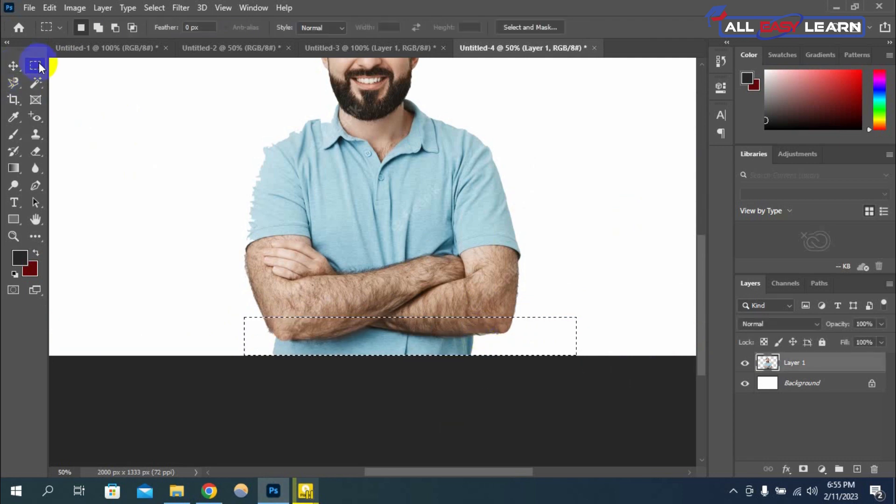
right_click(540, 150)
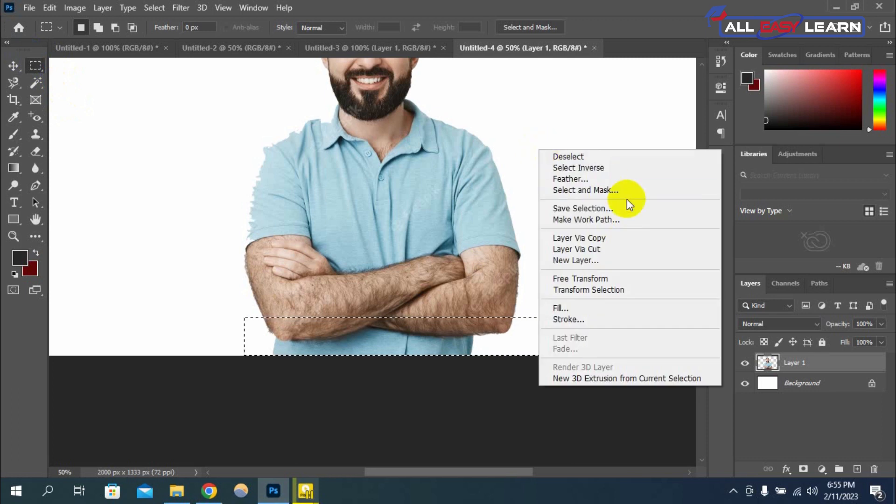
left_click(577, 181)
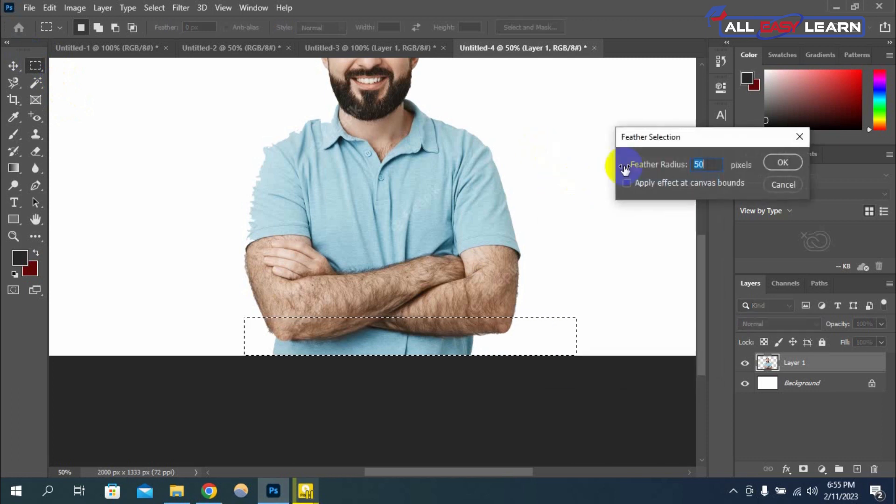
left_click(790, 164)
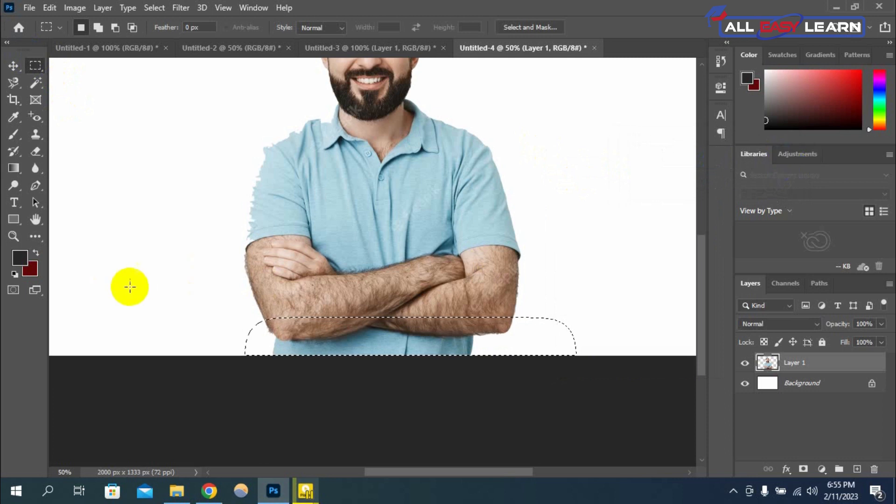
Step: Delete the feathered strip from the bottom of the man's picture and clear the selection
key("Delete")
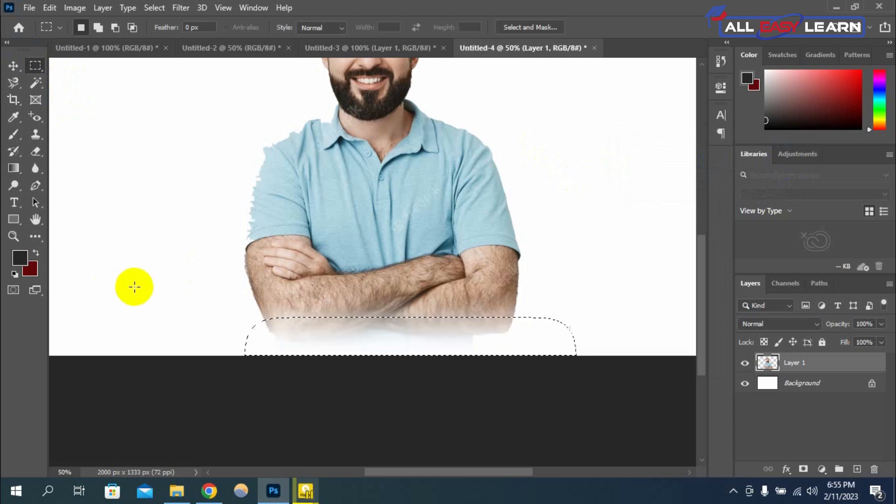
left_click(14, 65)
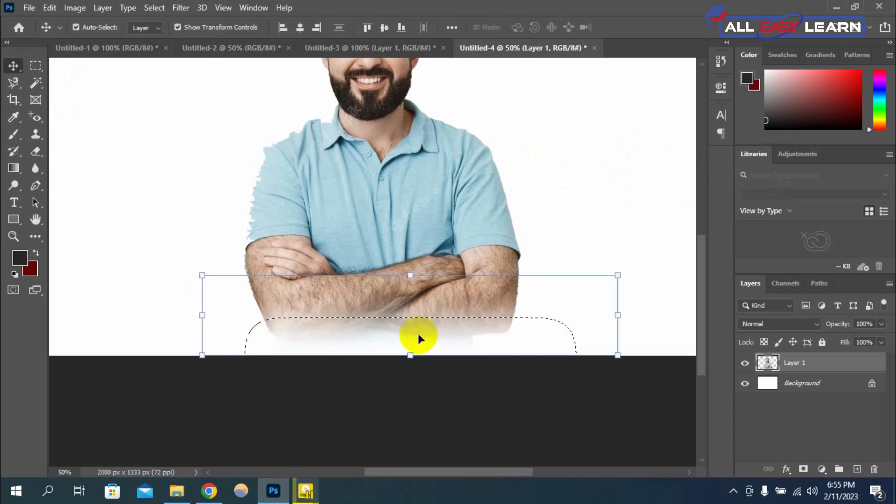
left_click(453, 353)
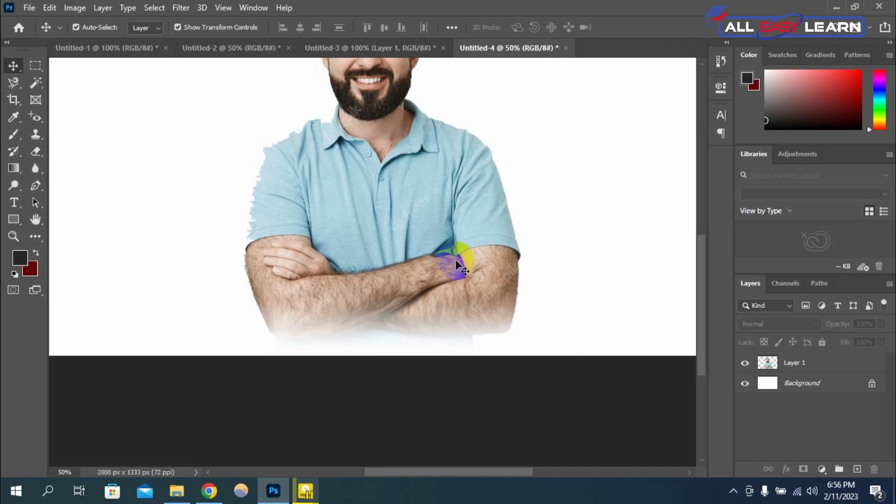
Step: Step back to the Magic Wand selection of the grey background around the man and feather it by 15 pixels
scroll(456, 260, "up", 4)
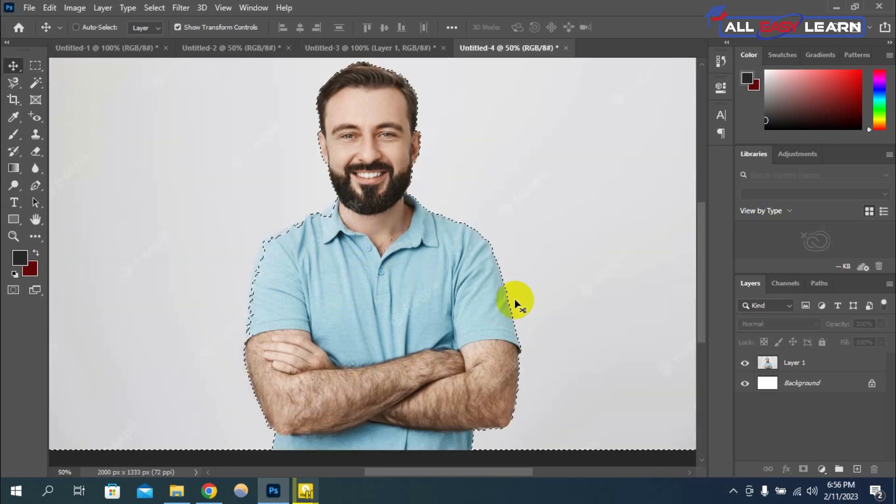
key("ctrl+shift+z")
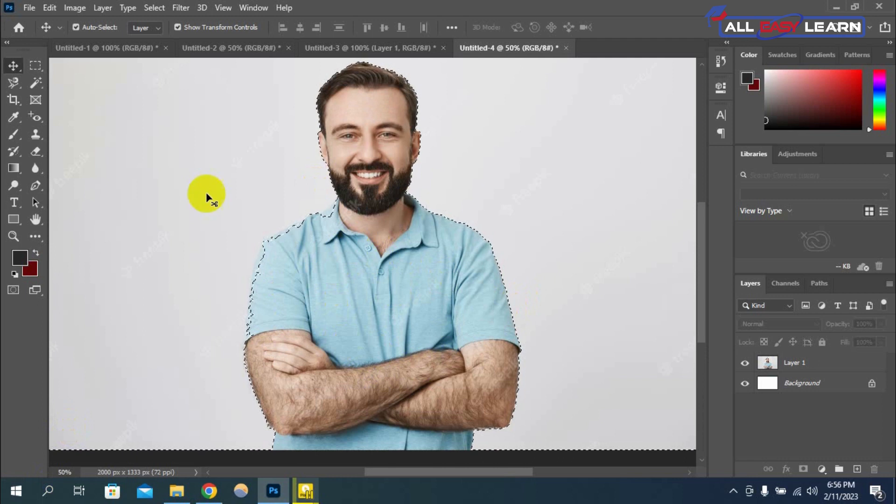
left_click(35, 83)
right_click(374, 214)
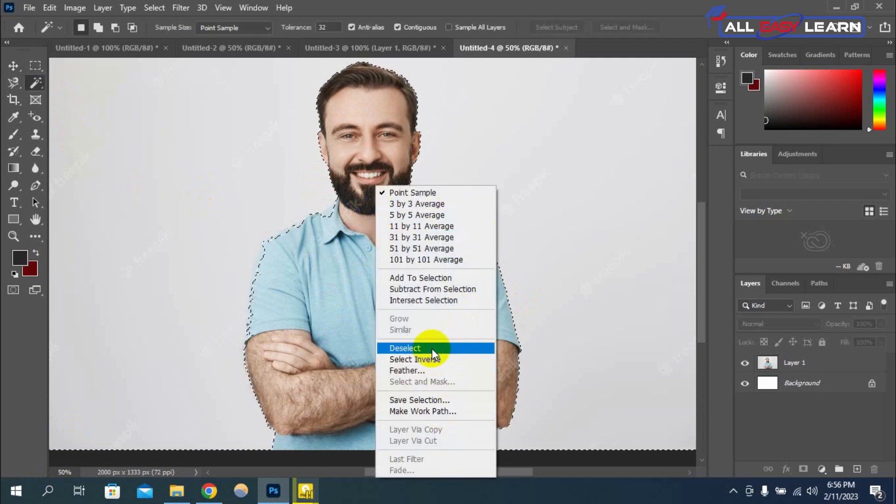
left_click(435, 370)
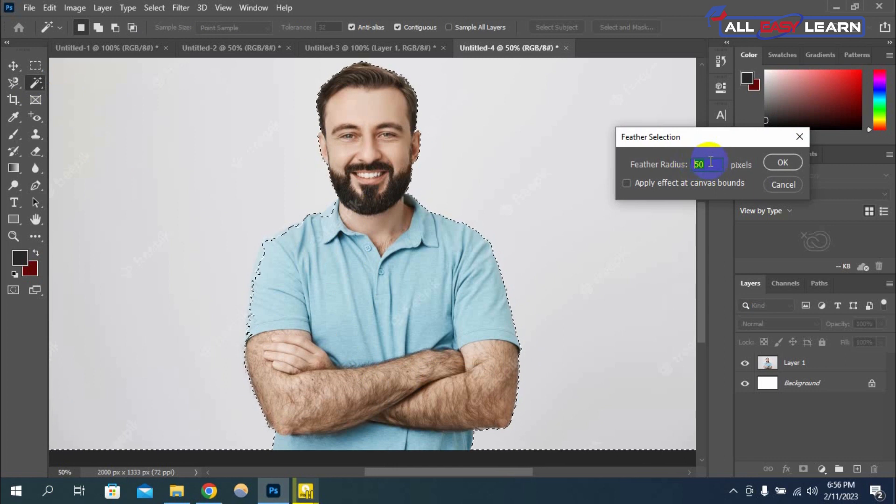
type("1")
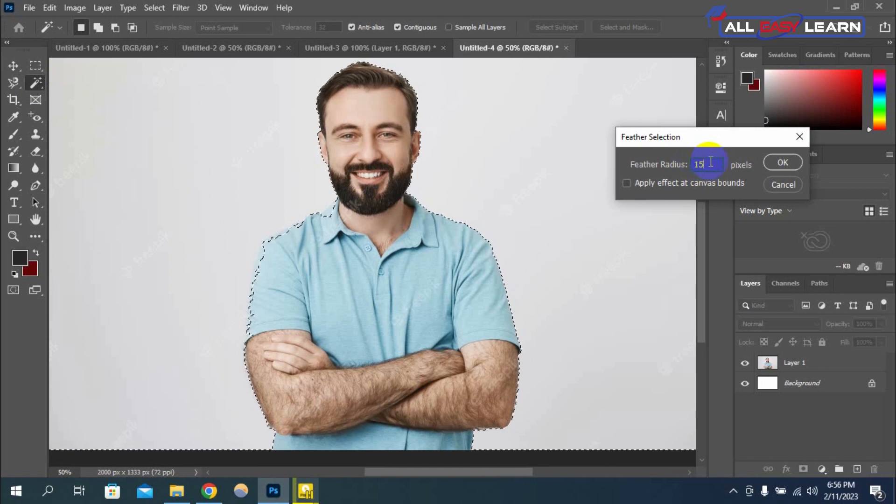
key("Return")
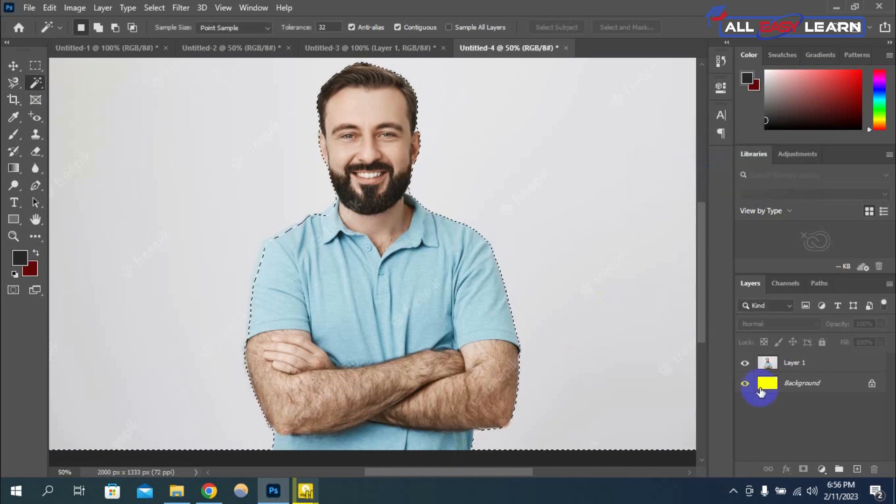
Step: Delete the feathered grey background from Layer 1 and clear the selection
left_click(764, 365)
key("Delete")
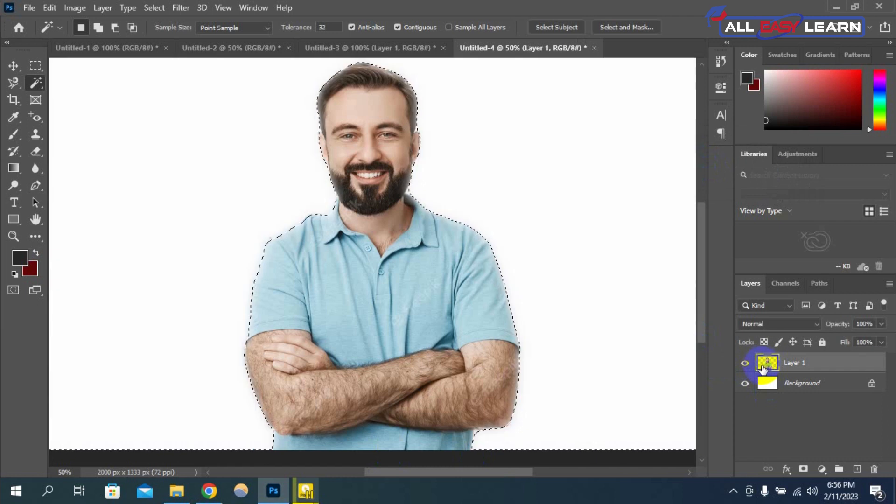
left_click(13, 68)
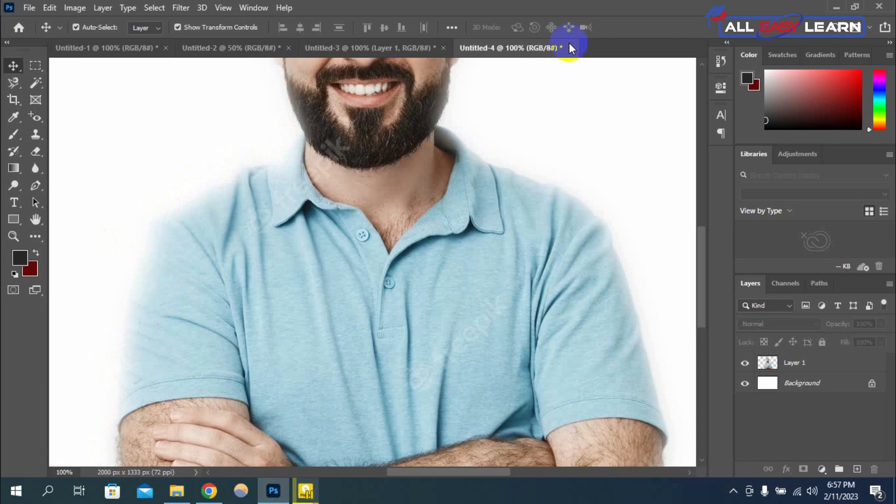
Step: Outline the man's face with the Lasso tool, following the hairline, both cheeks and the upper edge of the moustache
key("ctrl")
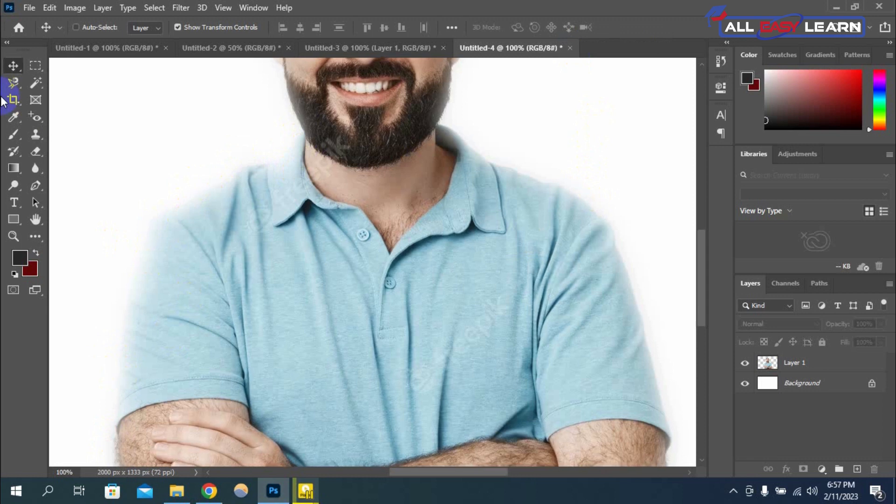
key("ctrl+plus")
left_click_drag(237, 219, 210, 414)
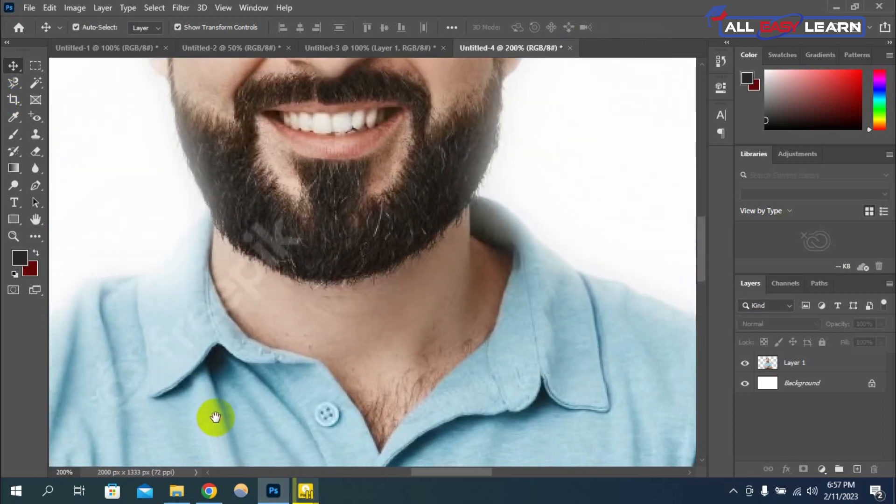
left_click(9, 83)
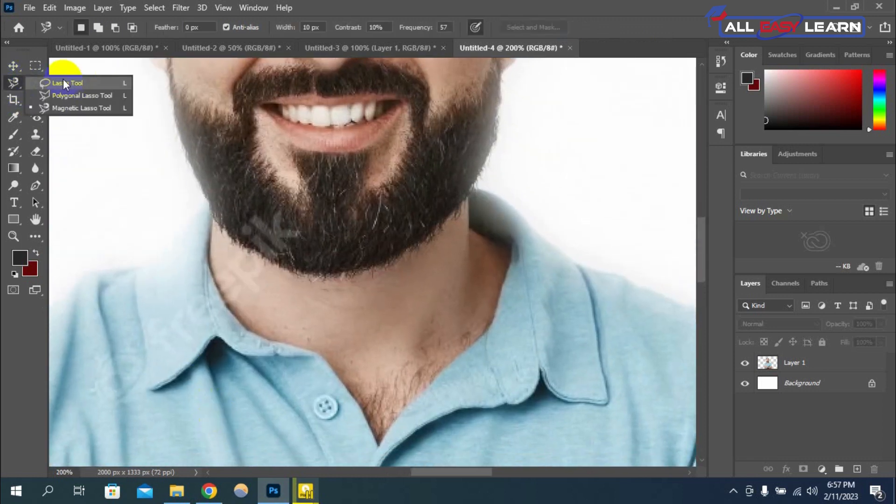
left_click(63, 80)
scroll(394, 227, "up", 3)
scroll(394, 227, "up", 6)
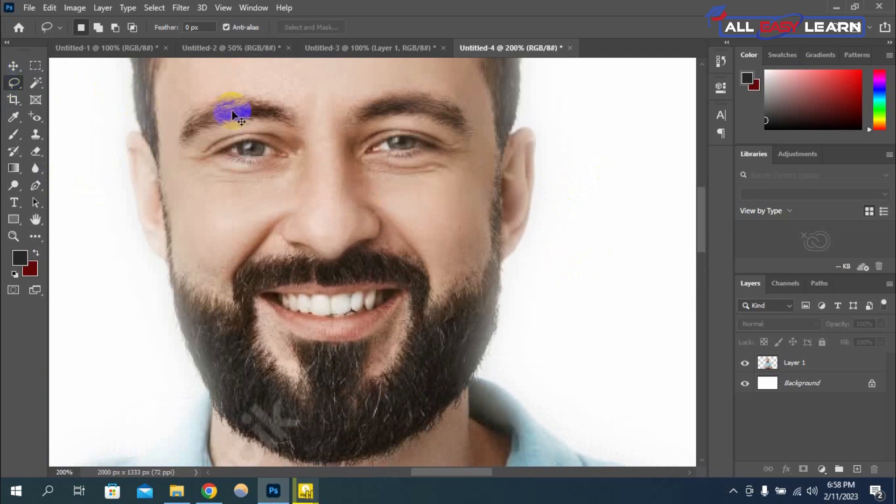
key("ctrl+minus")
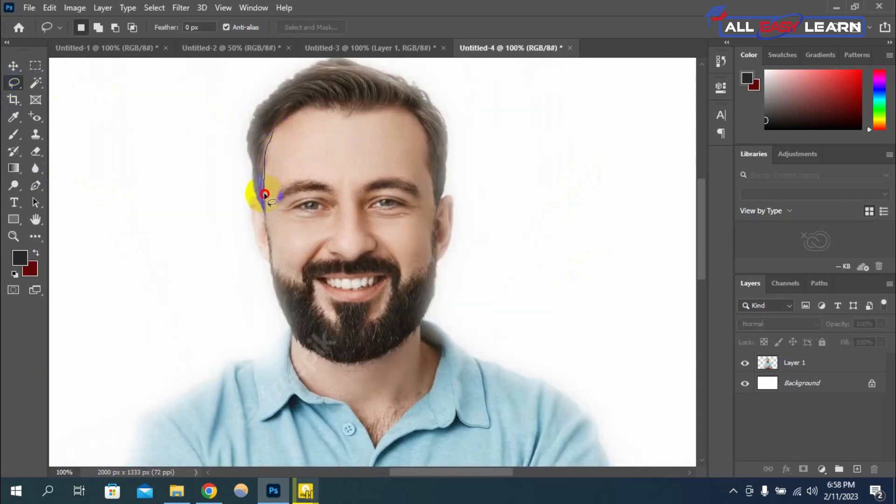
mouse_move(264, 195)
left_mouse_down()
mouse_move(273, 261)
mouse_move(290, 278)
left_mouse_up()
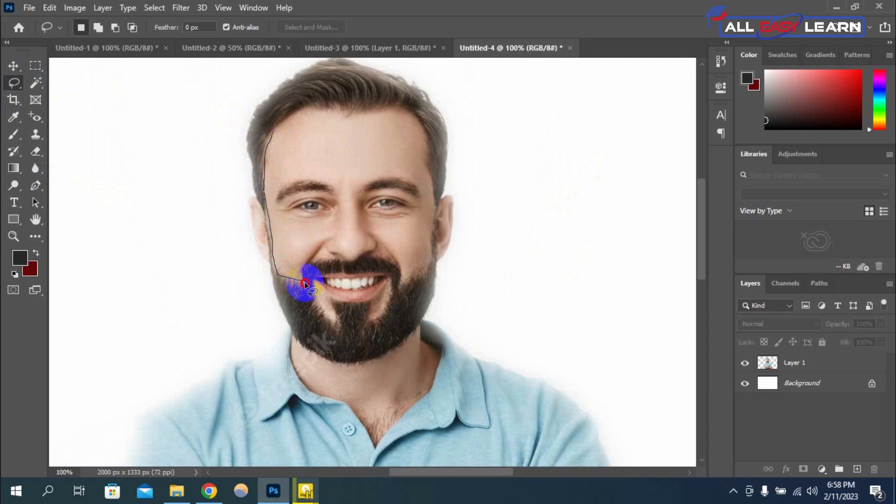
mouse_move(338, 264)
left_mouse_down()
mouse_move(382, 261)
mouse_move(401, 289)
left_mouse_up()
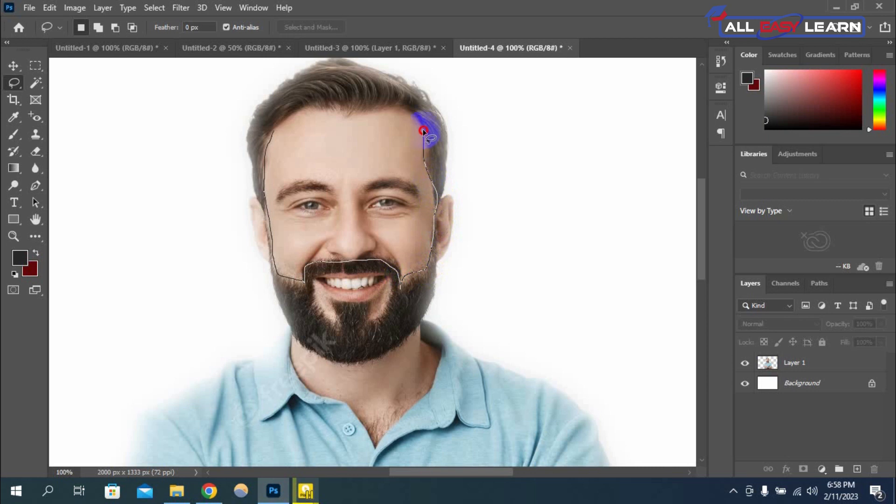
mouse_move(404, 107)
left_mouse_down()
mouse_move(305, 111)
mouse_move(272, 130)
left_mouse_up()
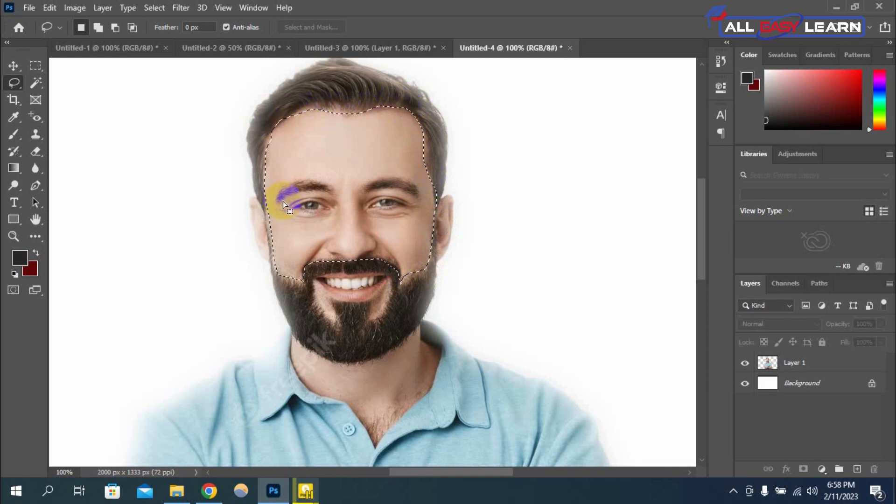
Step: Raise the brightness of the lassoed face on Layer 1 to 109 with Brightness/Contrast
left_click(74, 8)
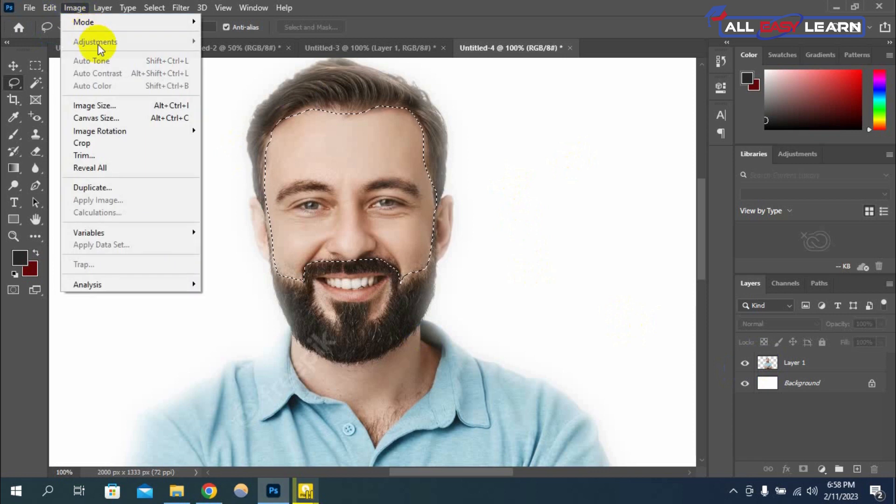
left_click(766, 363)
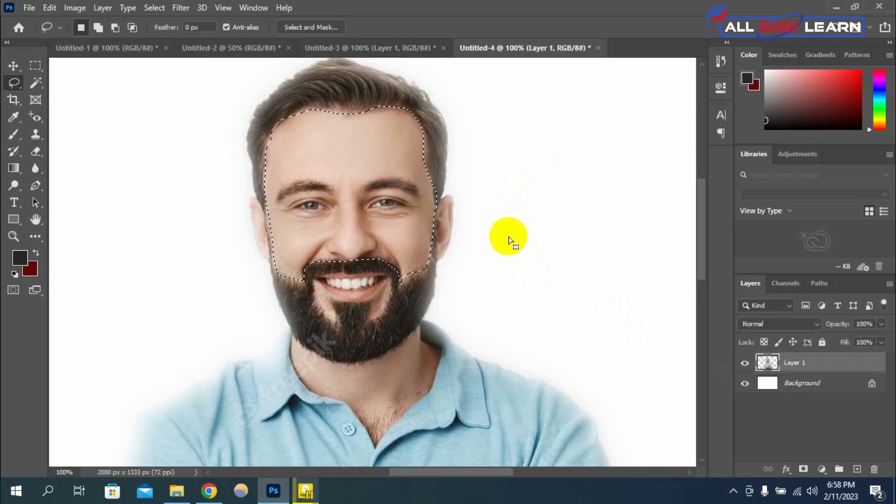
left_click(75, 7)
mouse_move(100, 45)
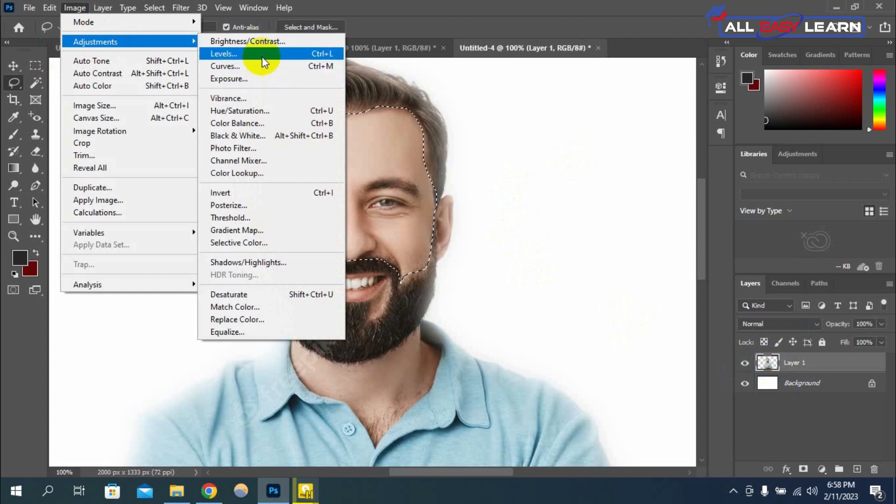
left_click(273, 42)
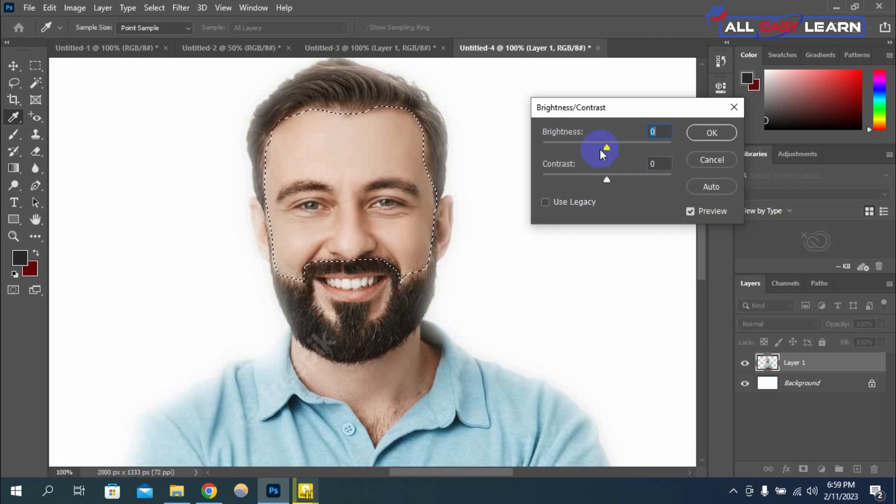
left_click_drag(606, 148, 654, 147)
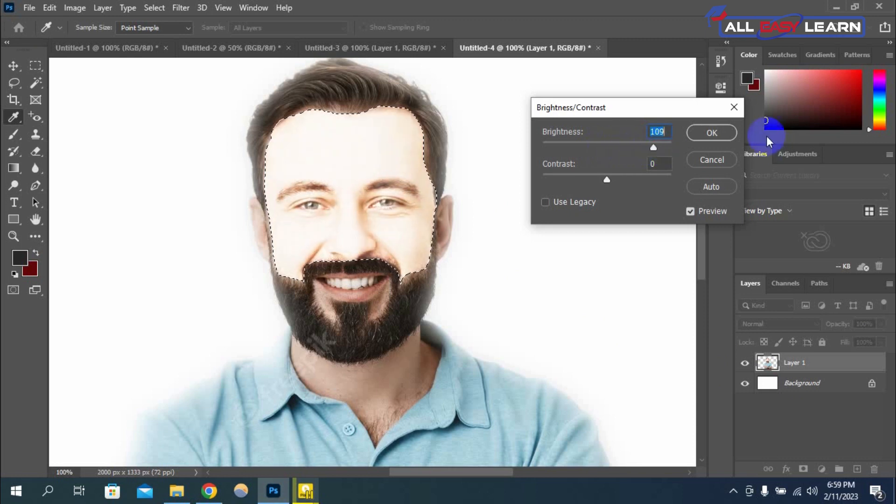
left_click(720, 133)
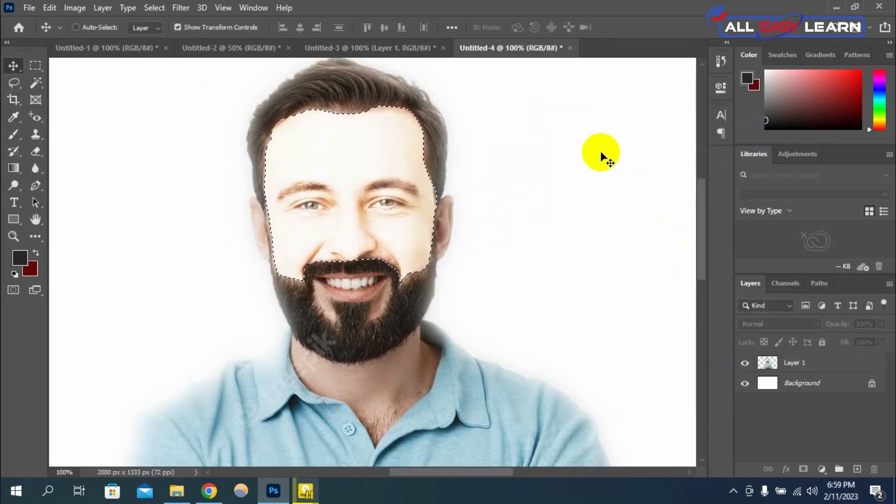
Step: Deselect to inspect the brightened face's edges up close, and step back to the unbrightened lasso selection
key("ctrl+d")
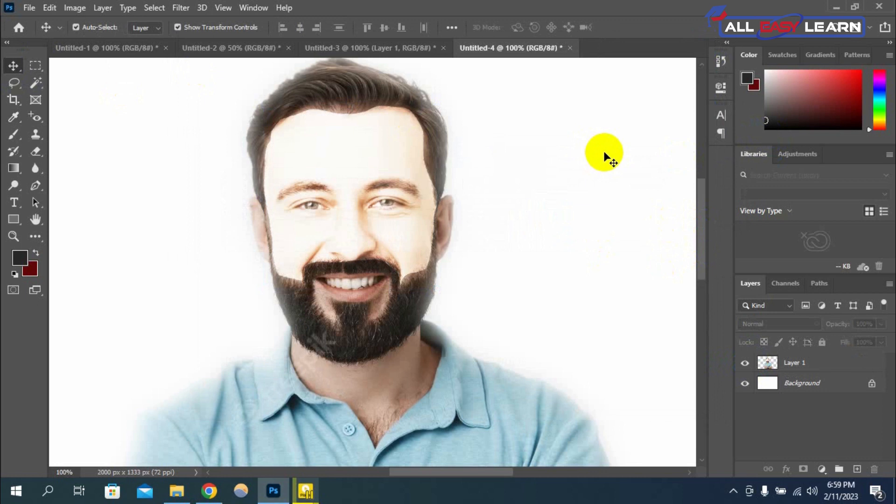
key("ctrl+plus")
key("ctrl+plus")
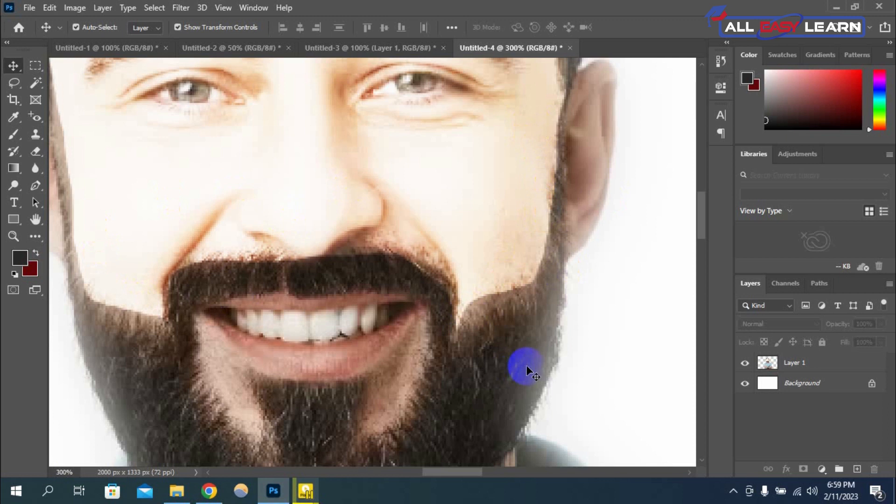
key("ctrl+minus")
key("ctrl+minus")
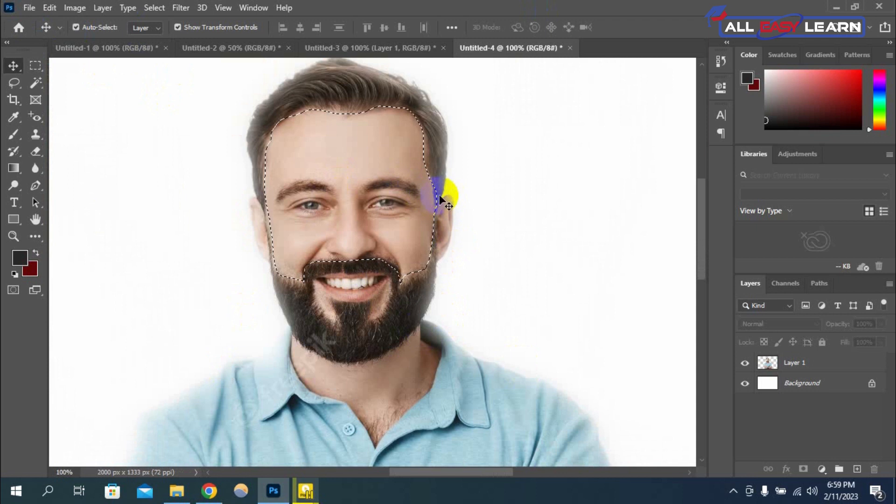
Step: Feather the lasso selection of the man's face on Layer 1 by 5 pixels
left_click(405, 132)
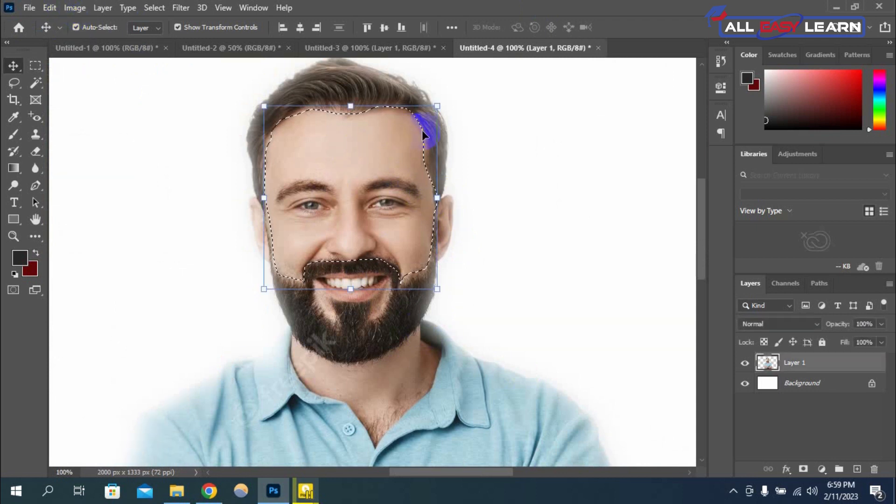
right_click(422, 130)
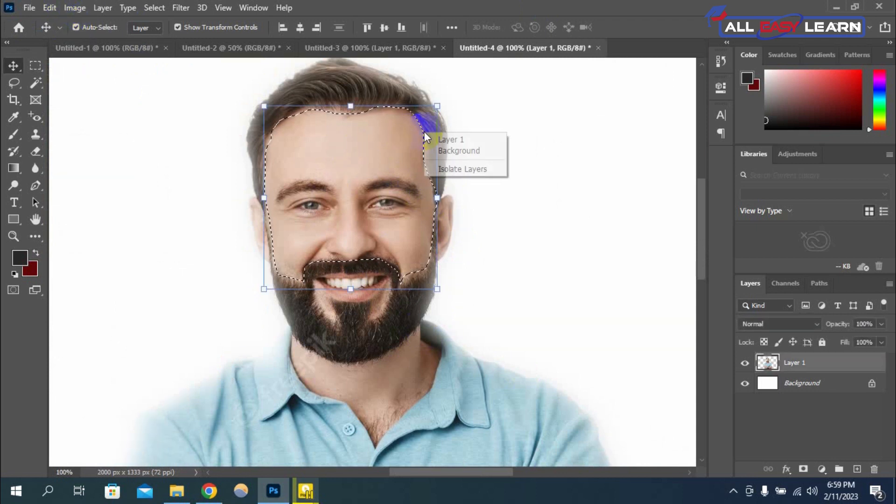
left_click(39, 84)
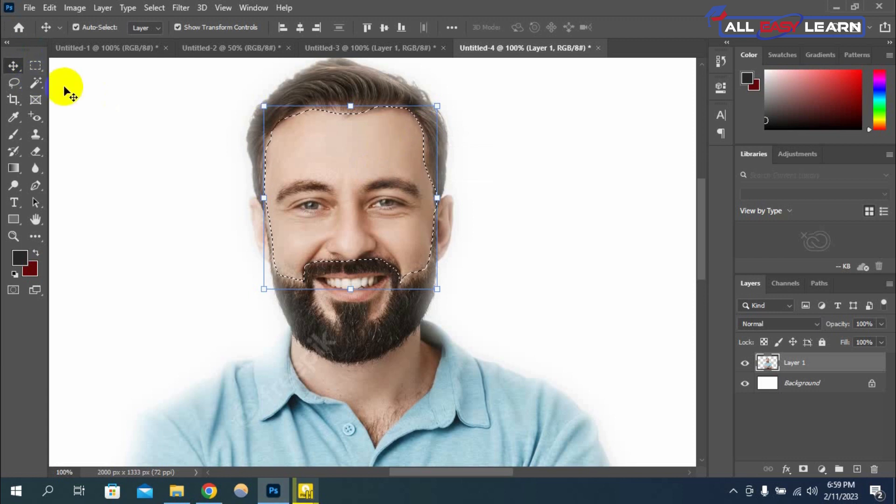
left_click(36, 83)
right_click(417, 126)
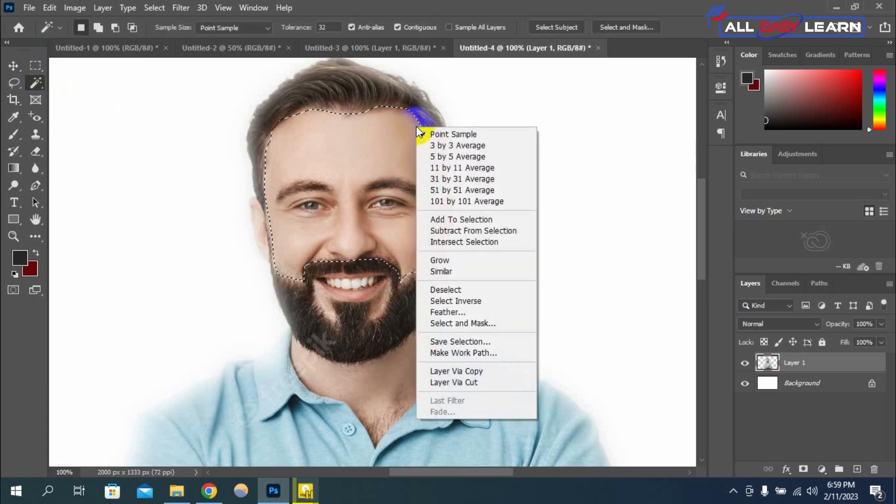
left_click(475, 310)
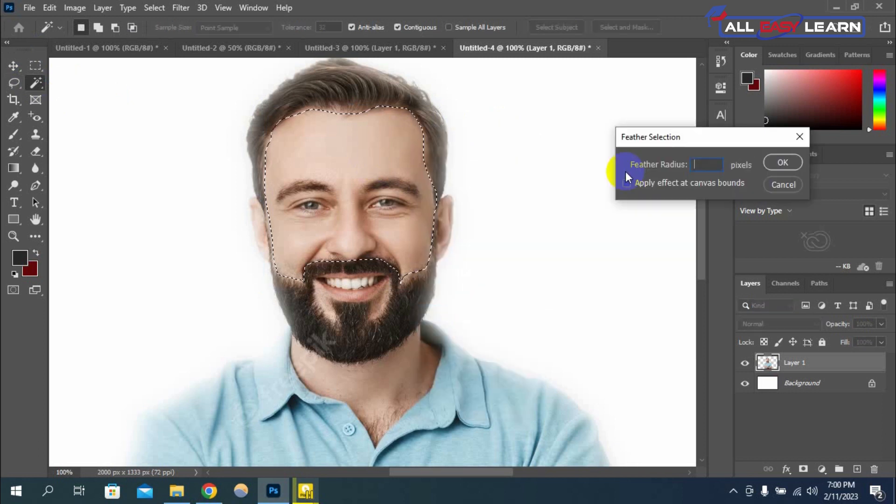
type("5")
left_click(776, 162)
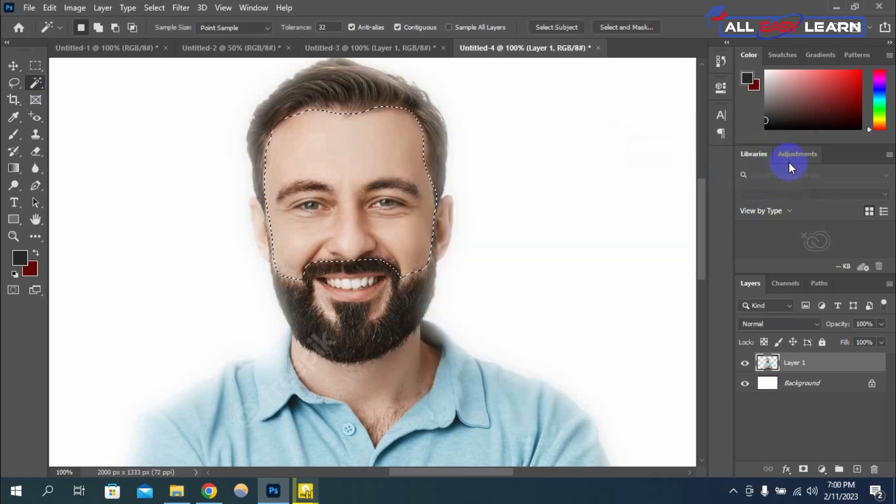
Step: Brighten the feathered face selection on Layer 1 with the Brightness/Contrast adjustment
left_click(74, 7)
left_click(81, 43)
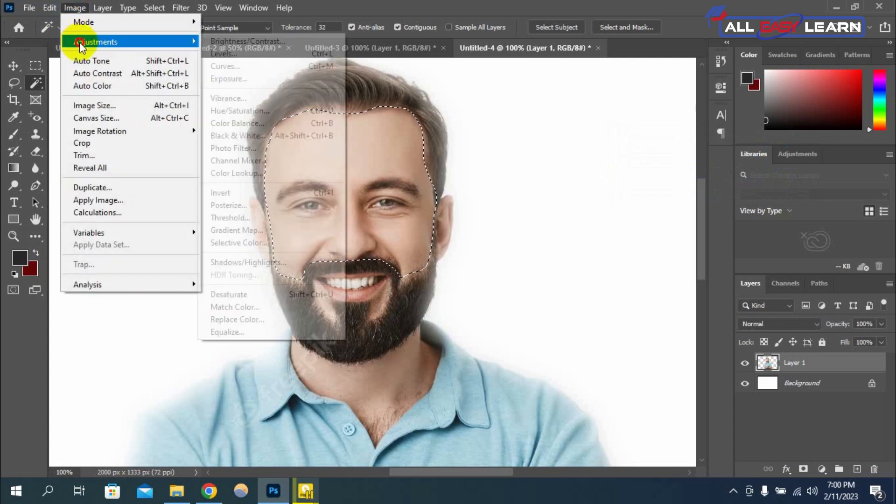
left_click(233, 41)
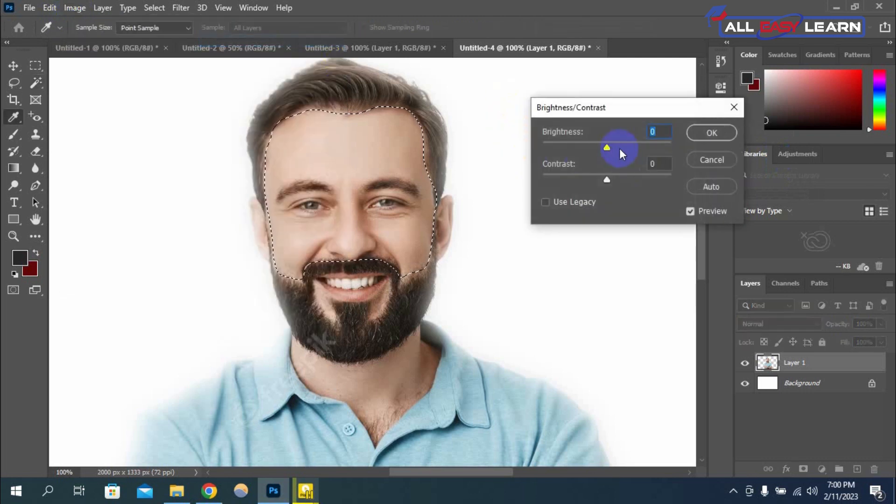
left_click_drag(607, 148, 646, 146)
left_click(712, 133)
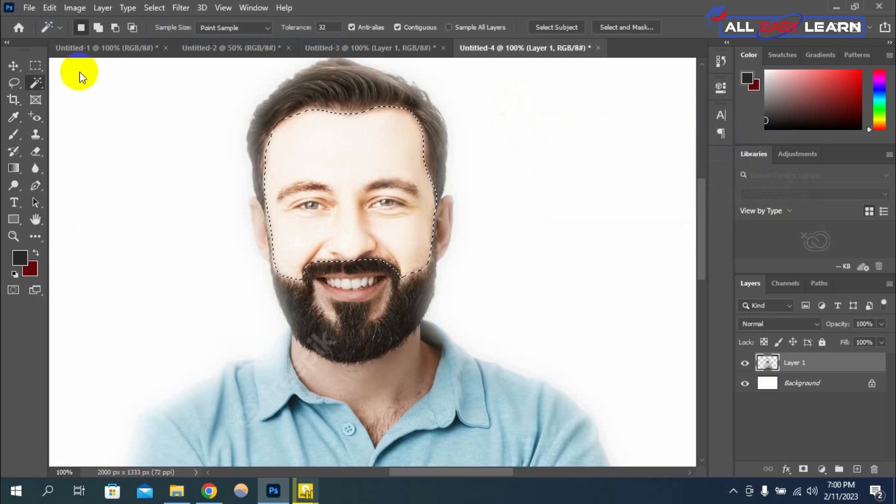
Step: Clear the face selection and inspect the brightened face's edges up close
left_click(18, 65)
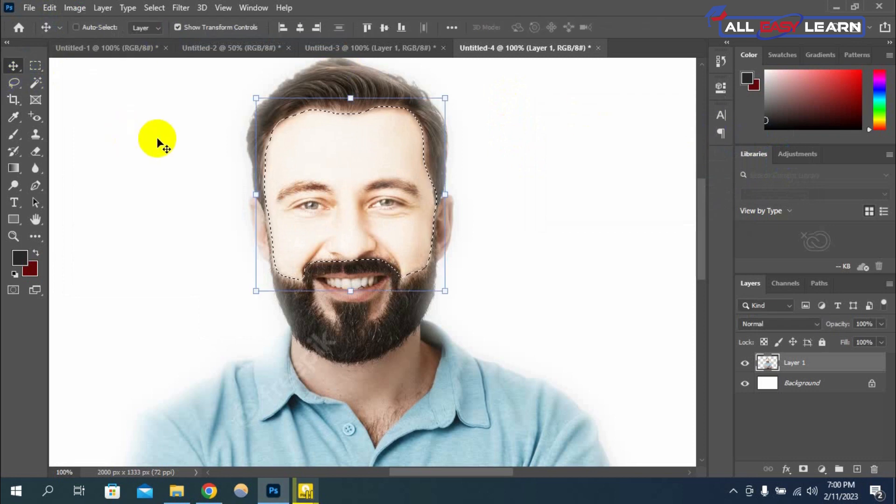
key("ctrl+d")
key("ctrl+plus")
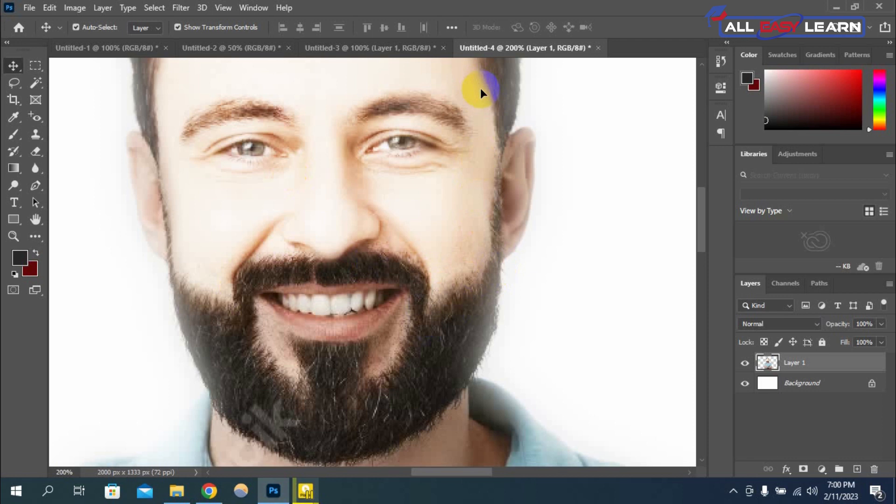
key("ctrl+minus")
key("ctrl+minus")
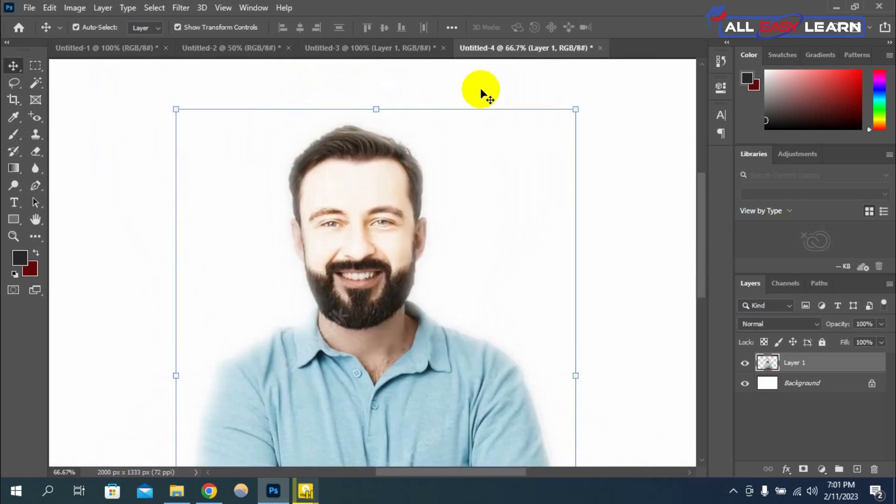
Step: Switch to Chrome and search Google Images for "bw picture"
left_click(209, 491)
left_click(530, 31)
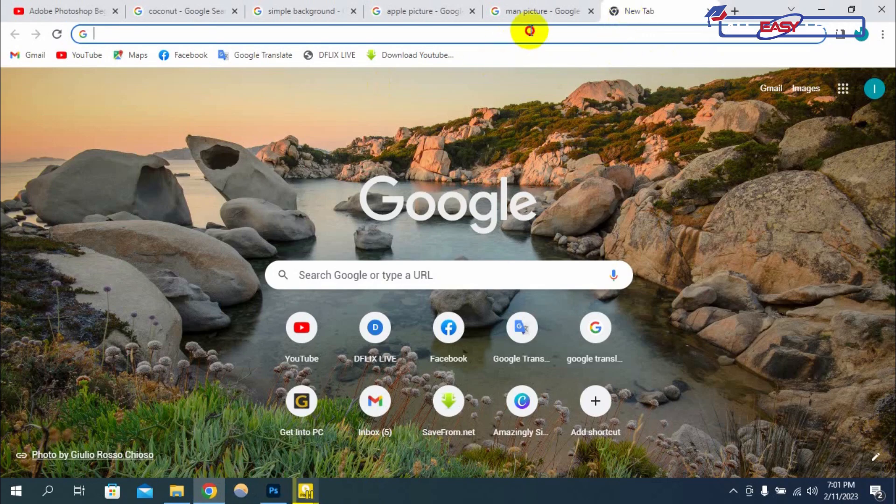
type("b")
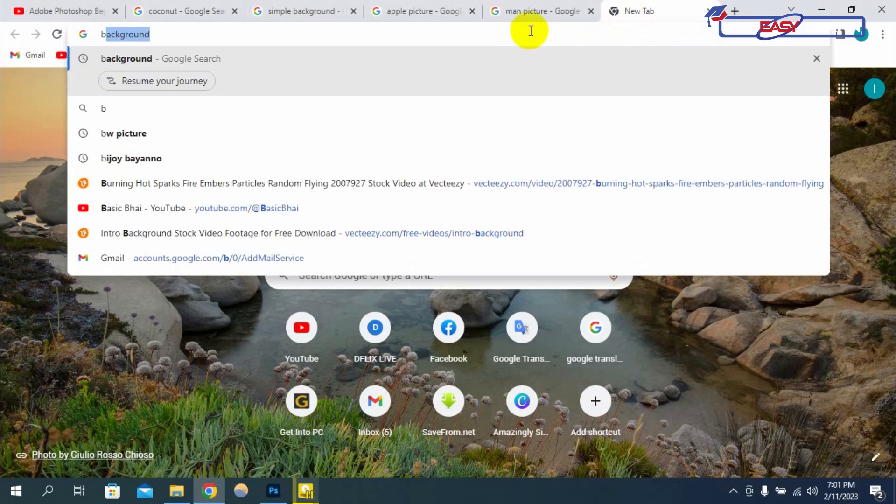
type("w pi")
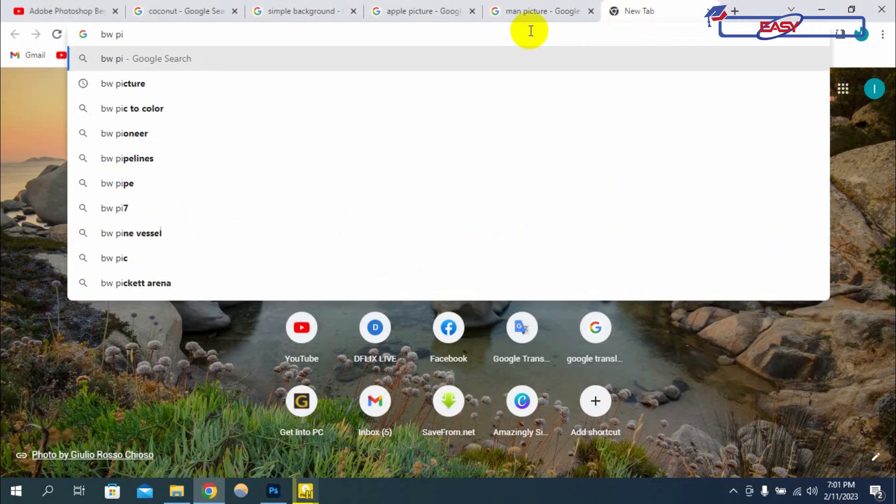
key("Down")
key("Return")
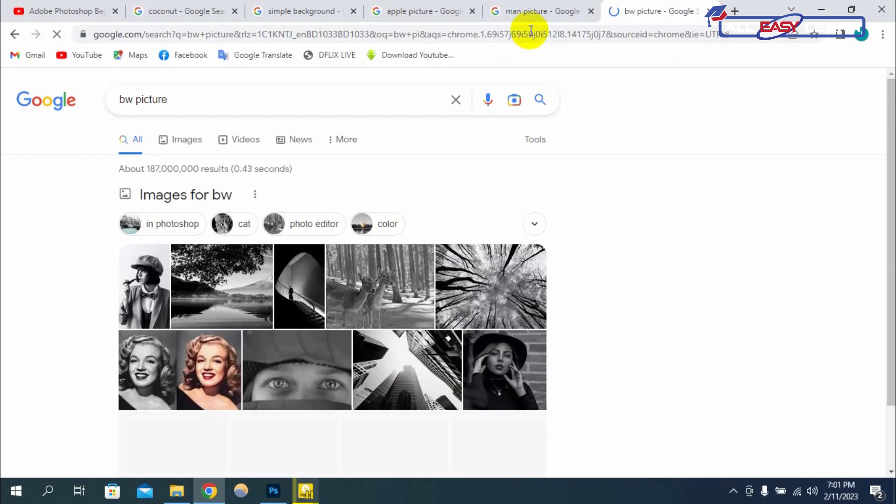
left_click(186, 141)
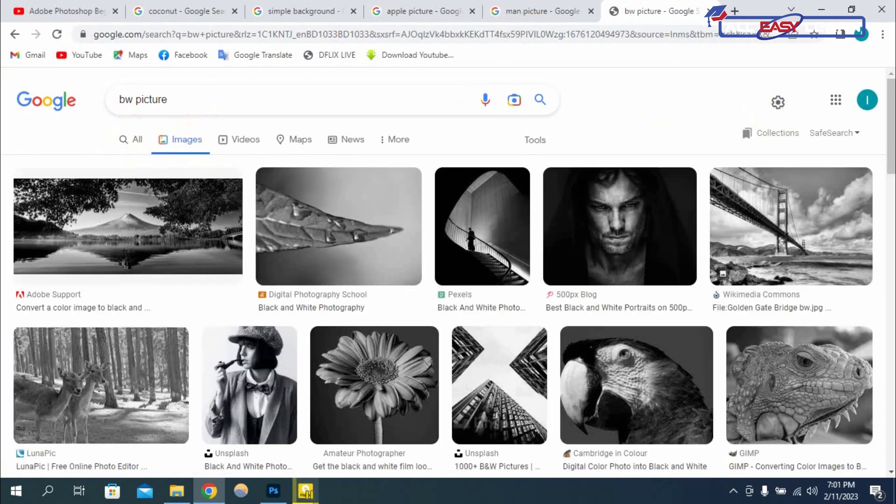
Step: Copy the 500px Blog portrait of the hooded man and paste it into a new 1600 x 1067 px Photoshop document
scroll(620, 162, "down", 2)
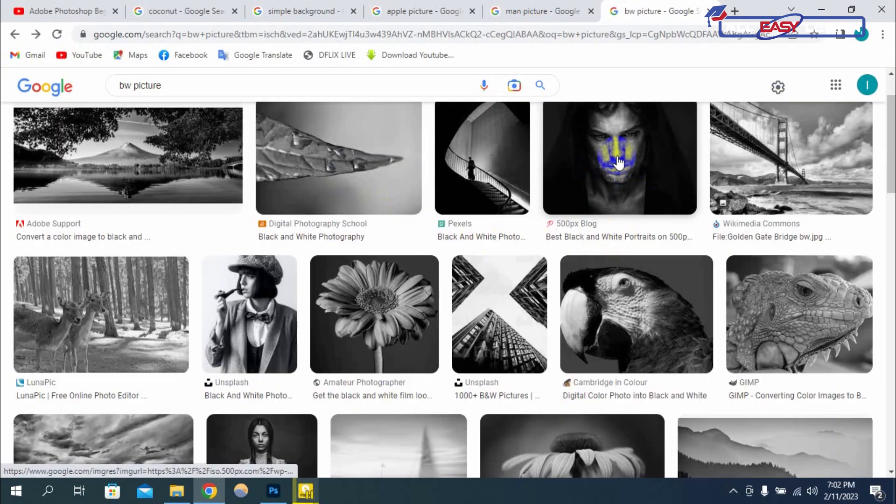
scroll(623, 186, "up", 2)
left_click(659, 230)
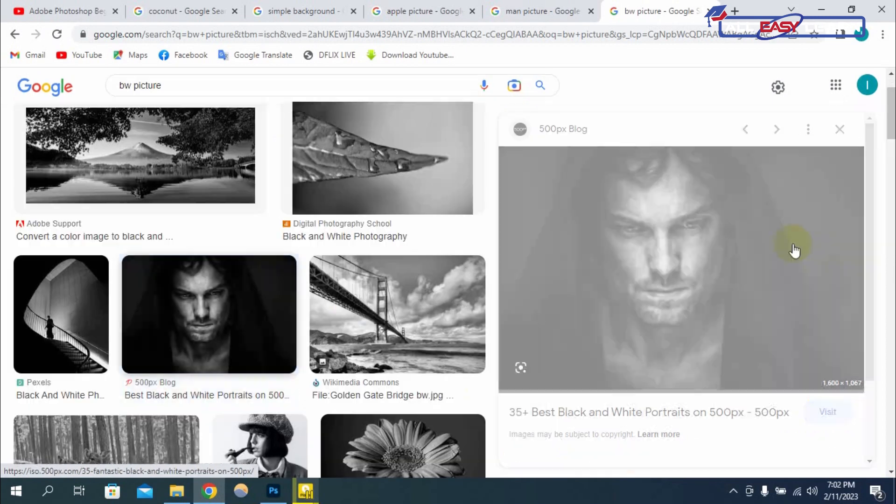
right_click(683, 206)
left_click(744, 354)
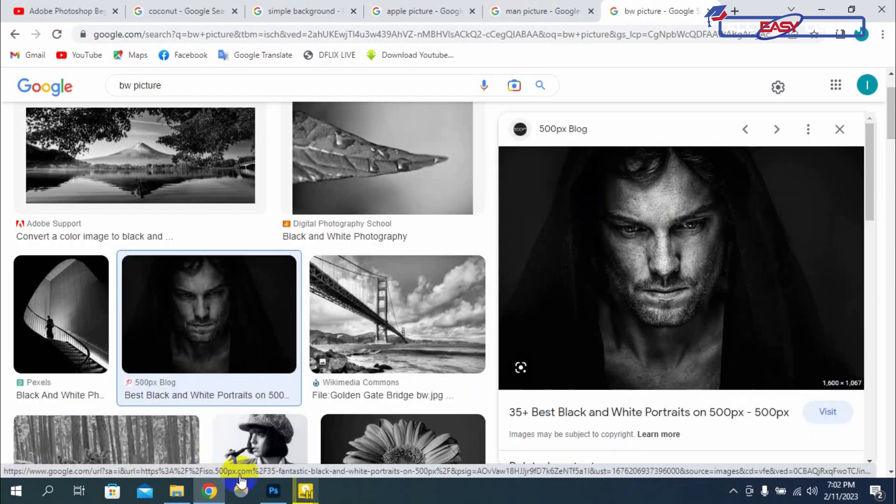
left_click(275, 492)
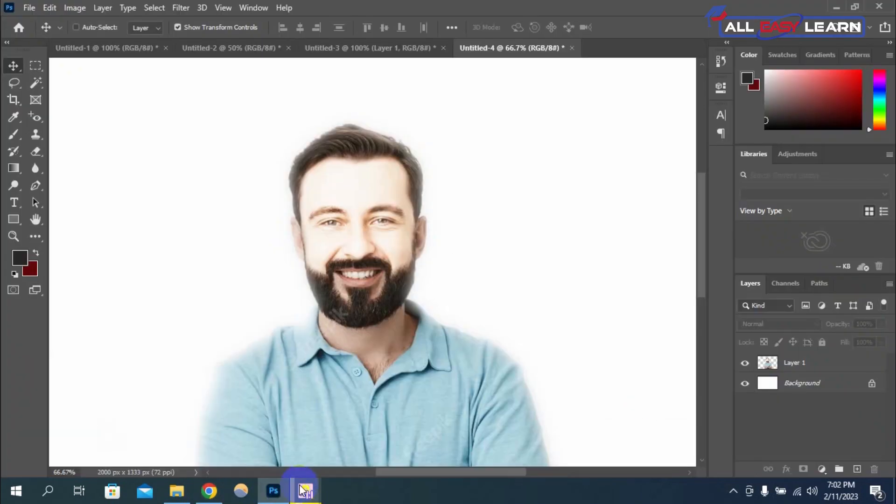
key("ctrl+n")
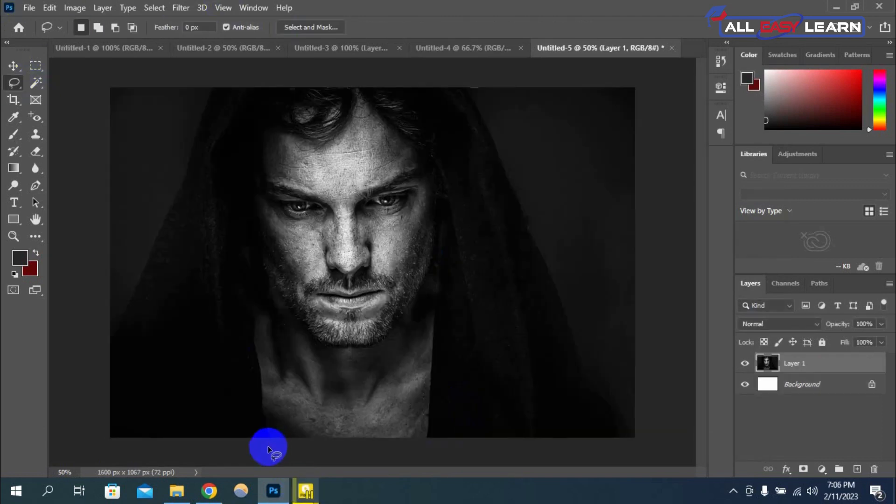
Step: Outline the hooded man's face, neck and chest with the Lasso tool, refining the selection along its edges
mouse_move(281, 436)
left_mouse_down()
mouse_move(256, 384)
mouse_move(246, 171)
mouse_move(270, 128)
mouse_move(314, 96)
mouse_move(354, 89)
mouse_move(411, 126)
mouse_move(446, 187)
mouse_move(452, 219)
mouse_move(429, 320)
mouse_move(426, 438)
mouse_move(280, 459)
left_mouse_up()
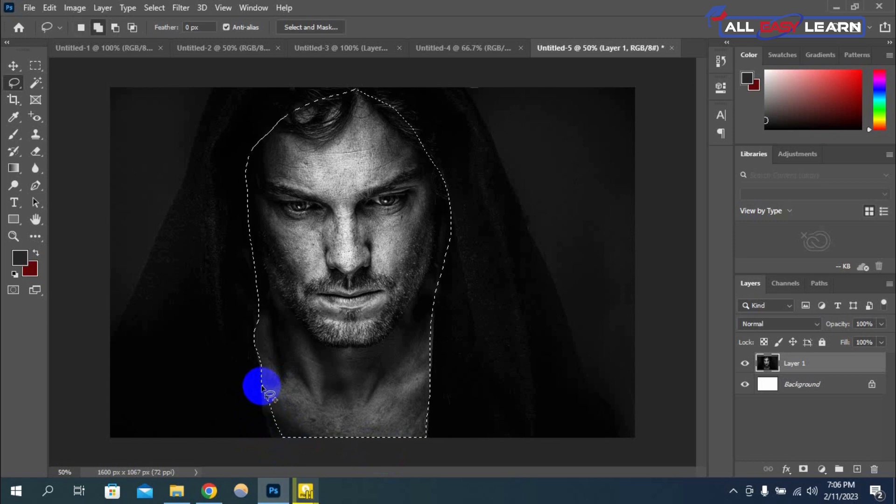
mouse_move(261, 385)
left_mouse_down()
mouse_move(274, 445)
mouse_move(393, 449)
left_mouse_up()
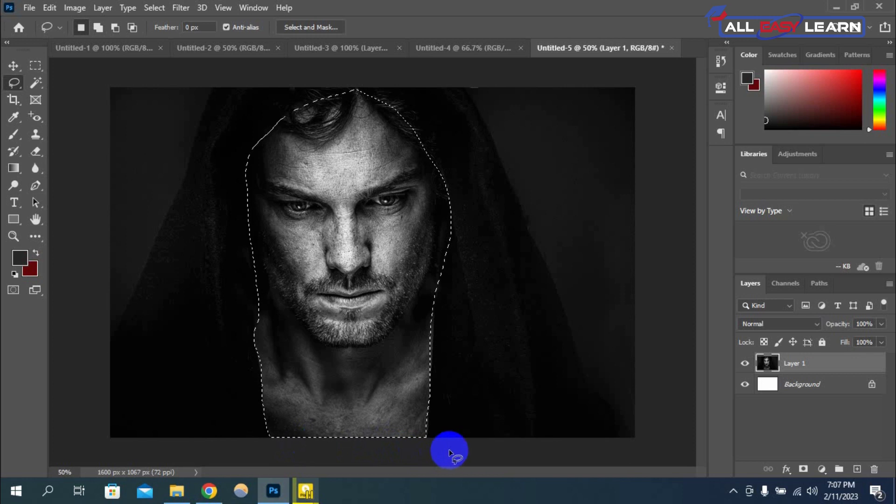
left_click_drag(248, 414, 286, 441)
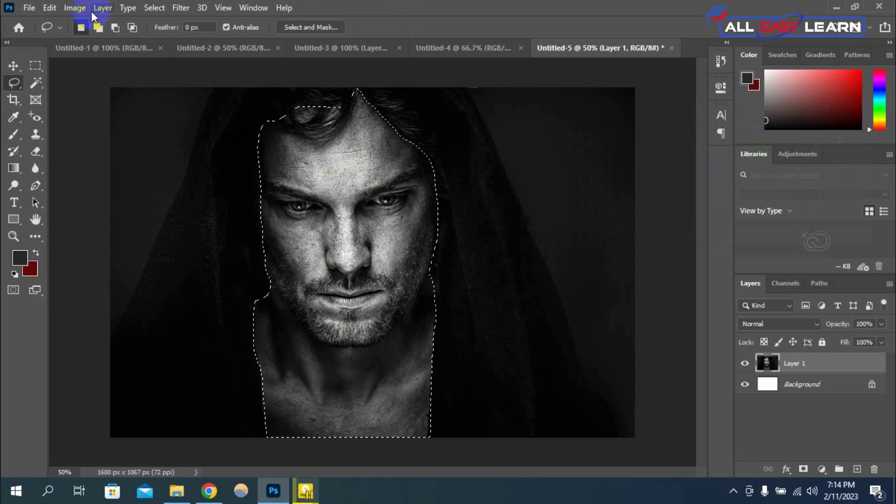
Step: Tint the selected face, neck and chest with Color Balance midtone levels of +35, 0 and -70
left_click(75, 7)
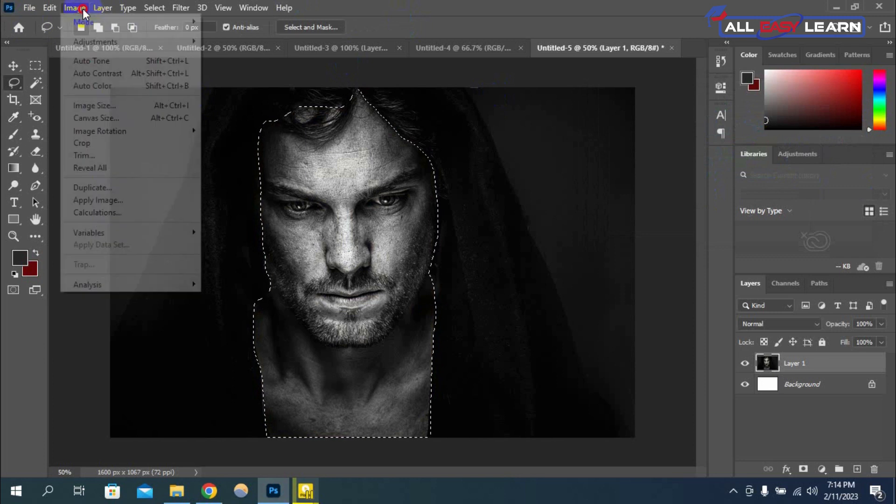
mouse_move(121, 41)
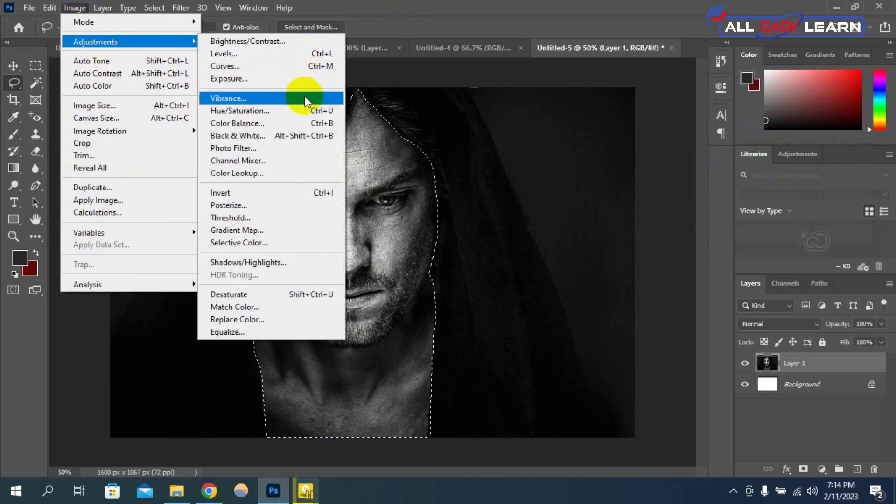
left_click(292, 123)
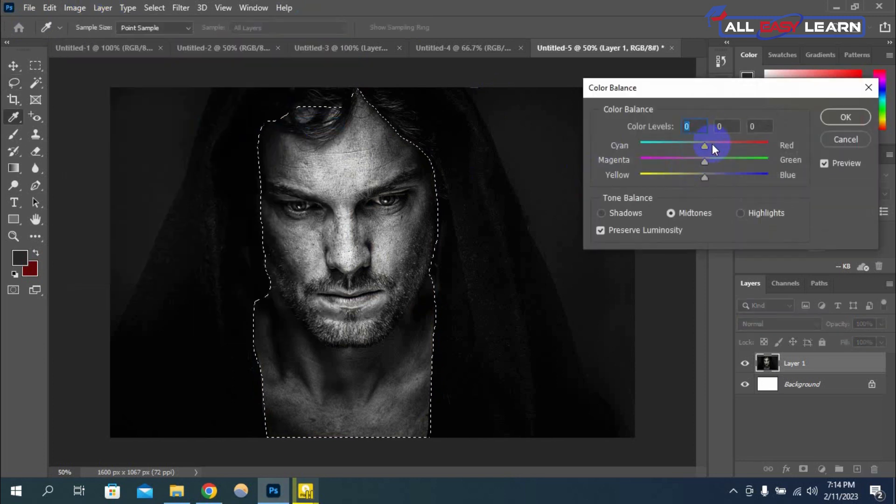
left_click_drag(721, 147, 660, 188)
left_click(726, 147)
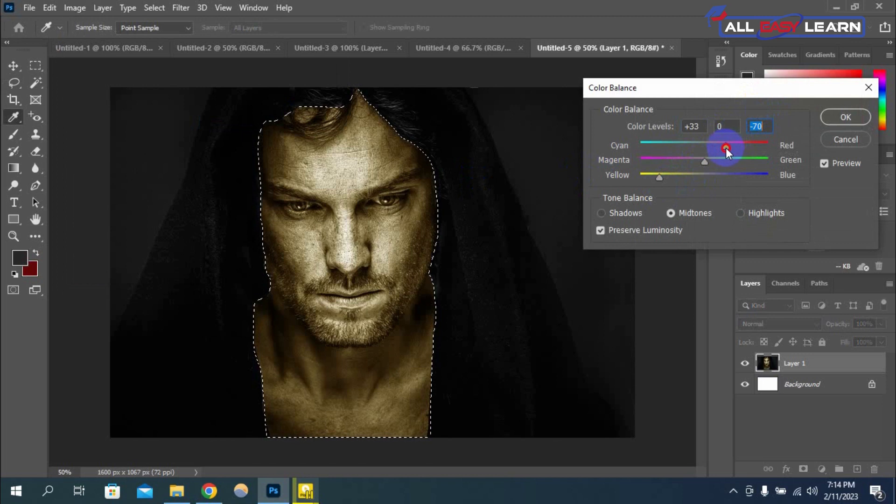
left_click_drag(727, 148, 727, 147)
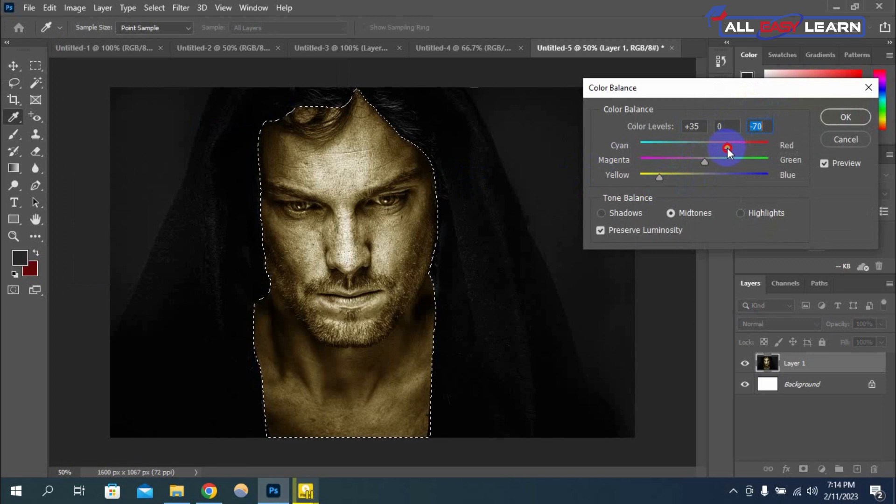
left_click(845, 117)
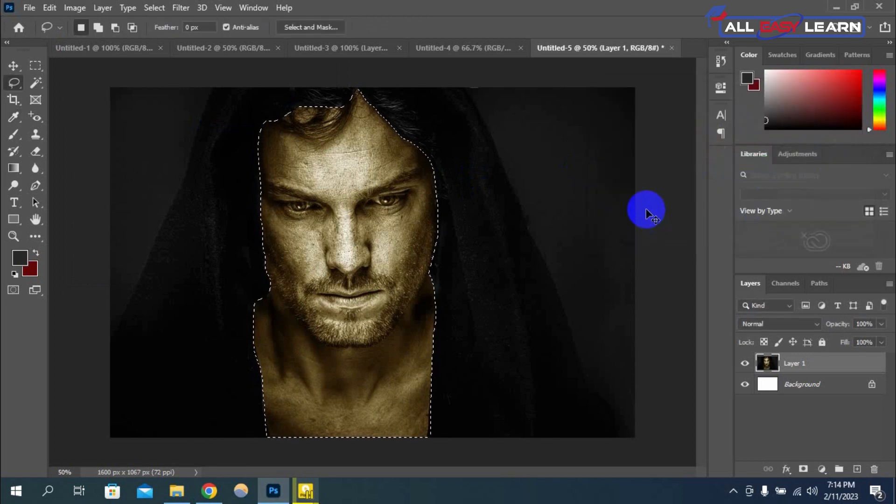
Step: Clear the selection and inspect the tinted face's hard edges along the cheek and hairline up close
key("ctrl+d")
key("ctrl+plus")
key("ctrl+plus")
key("ctrl+plus")
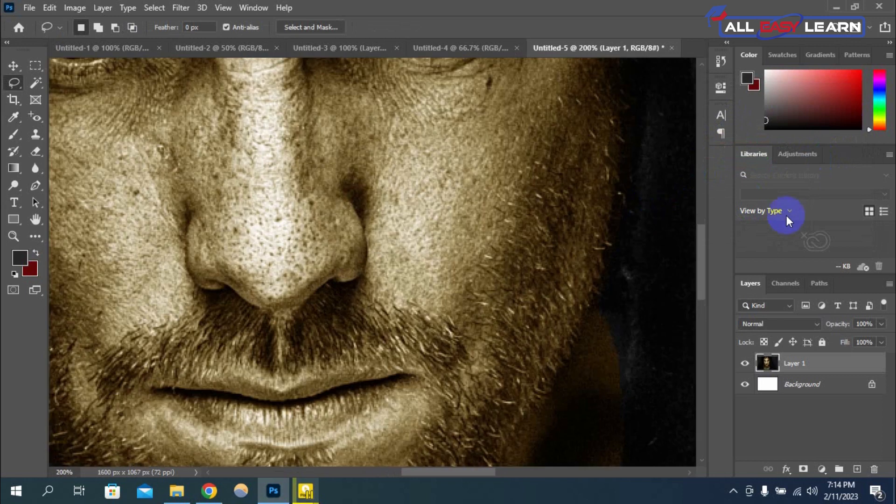
scroll(552, 155, "up", 8)
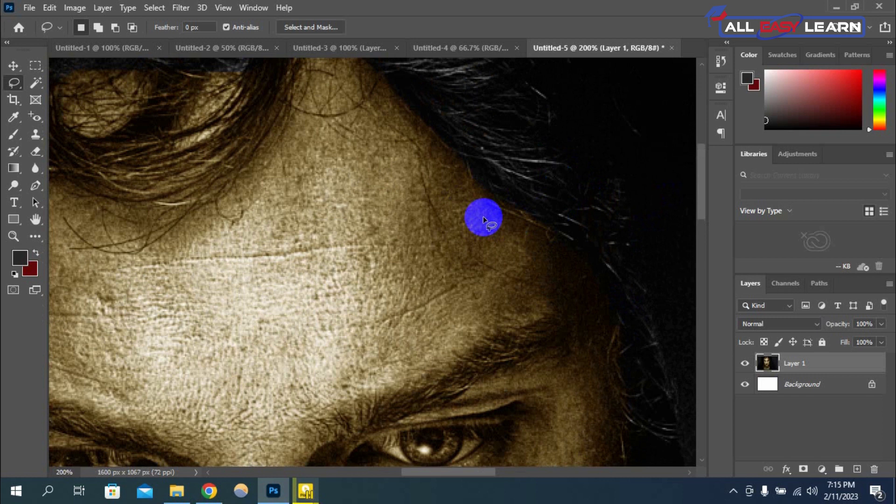
key("ctrl+minus")
key("ctrl+minus")
key("ctrl+minus")
key("ctrl+minus")
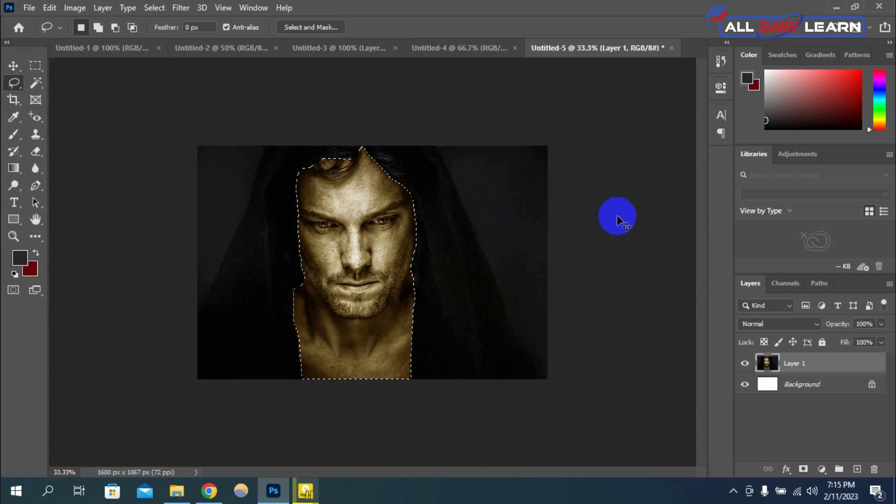
Step: Return the selected face to black and white and feather its selection by 15 pixels
key("shift+ctrl+u")
right_click(367, 217)
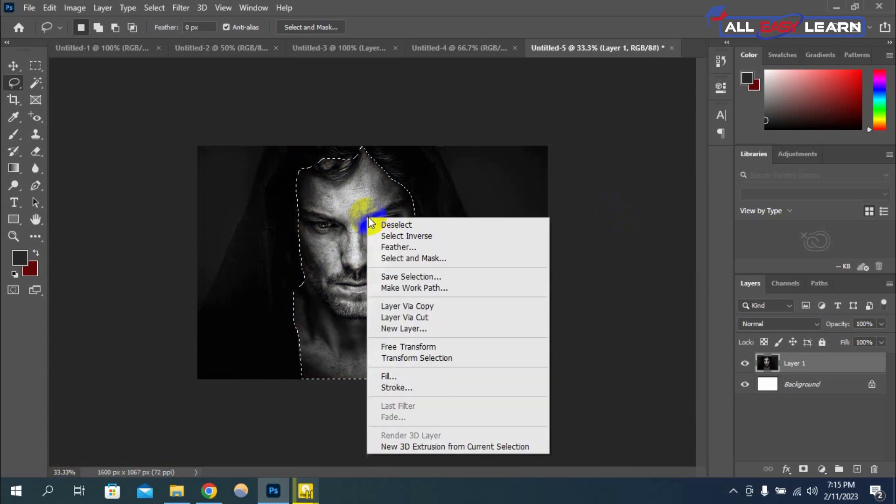
left_click(443, 247)
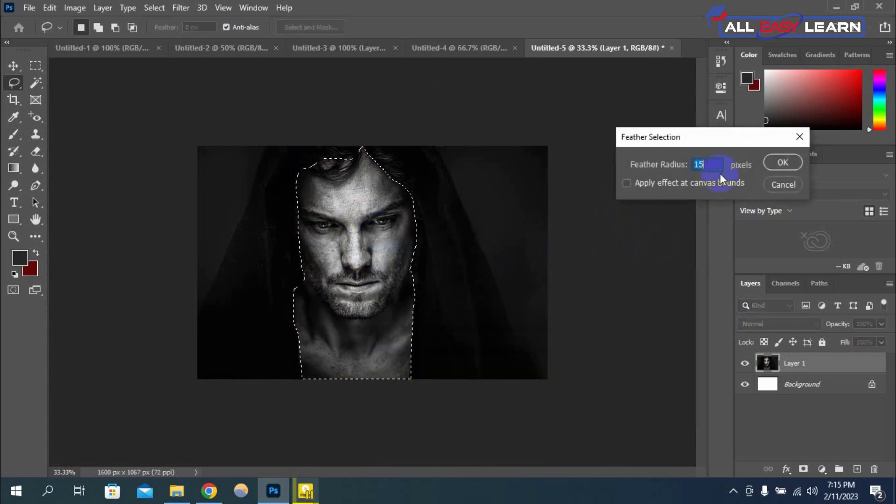
left_click(787, 162)
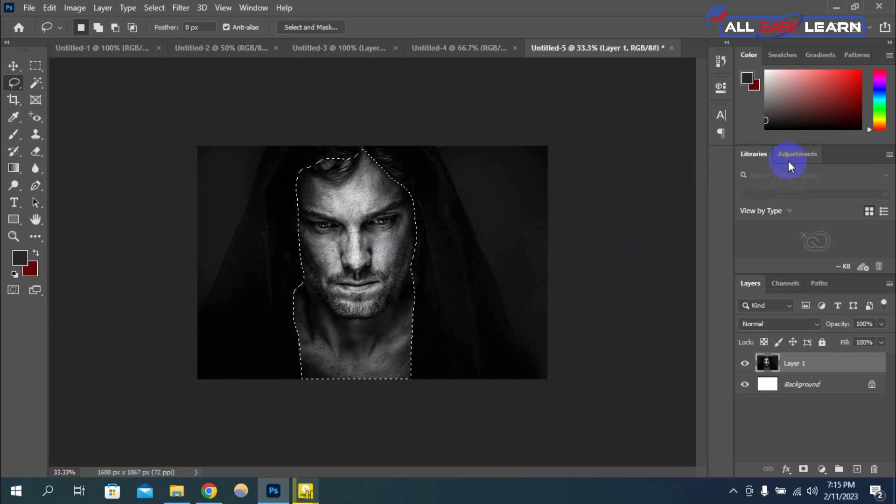
Step: Tint the feathered face selection with Color Balance midtone levels of +53, 0 and -76
left_click(75, 8)
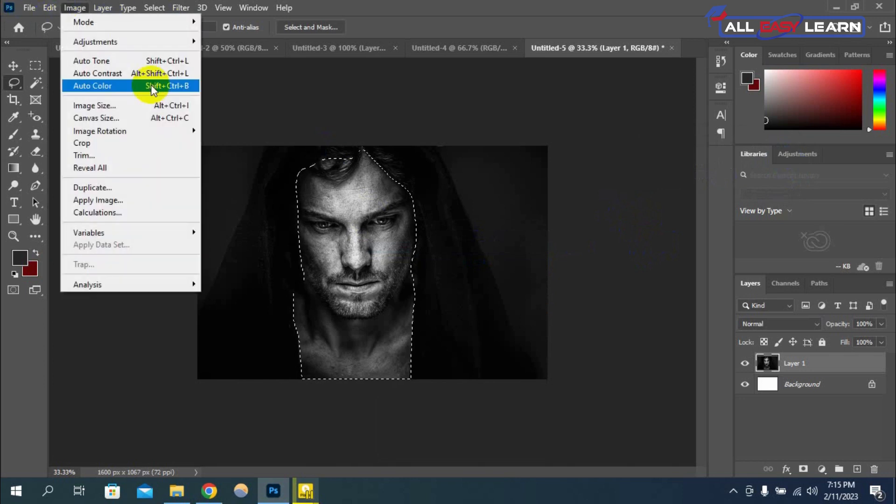
mouse_move(134, 43)
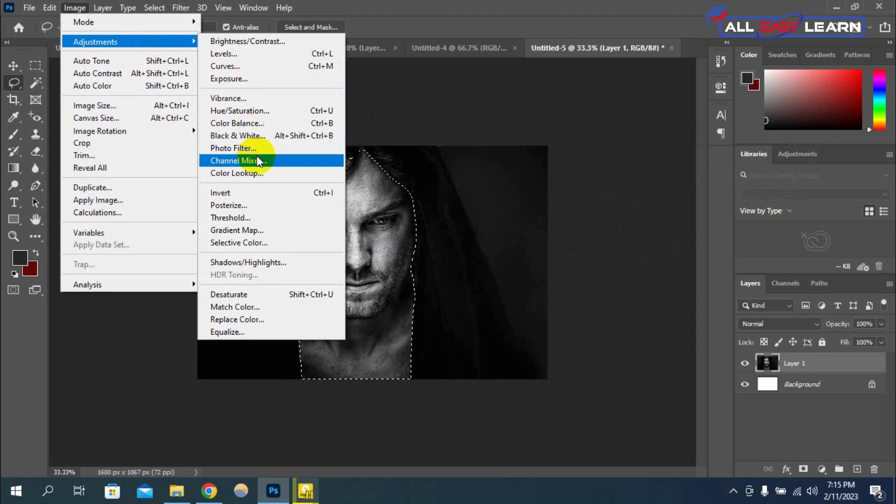
left_click(243, 123)
left_click_drag(705, 143, 738, 149)
left_click_drag(703, 175, 661, 184)
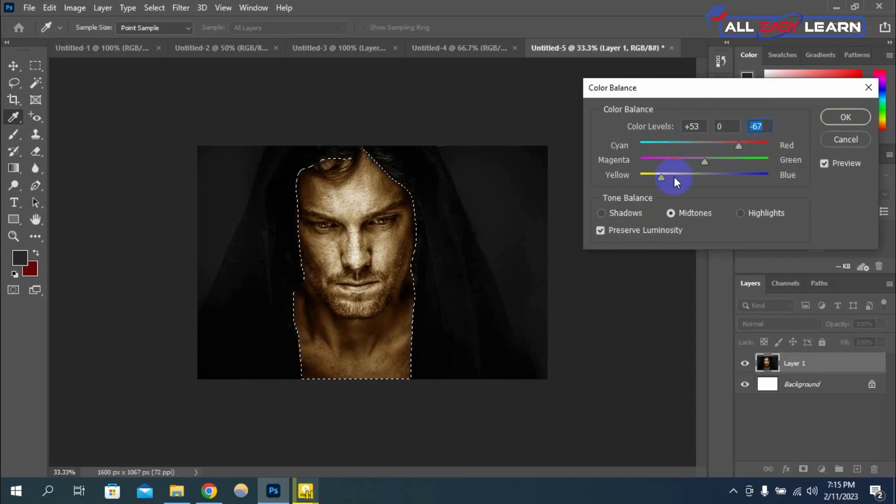
left_click_drag(659, 176, 657, 176)
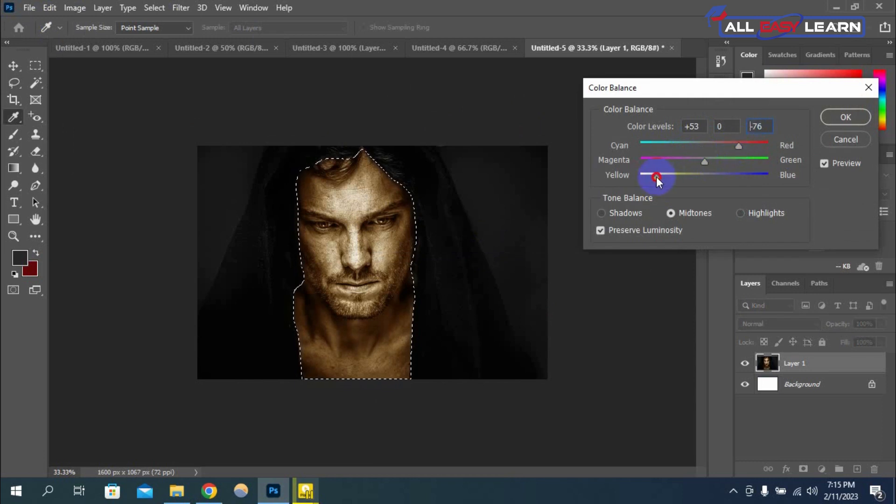
left_click(839, 118)
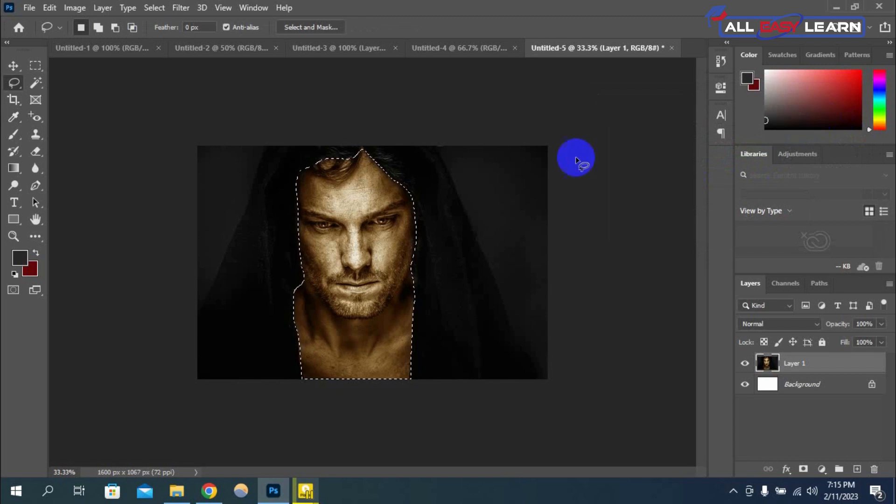
Step: Deselect the feathered area and inspect how the tint blends around the forehead, hair and hood
left_click(549, 132)
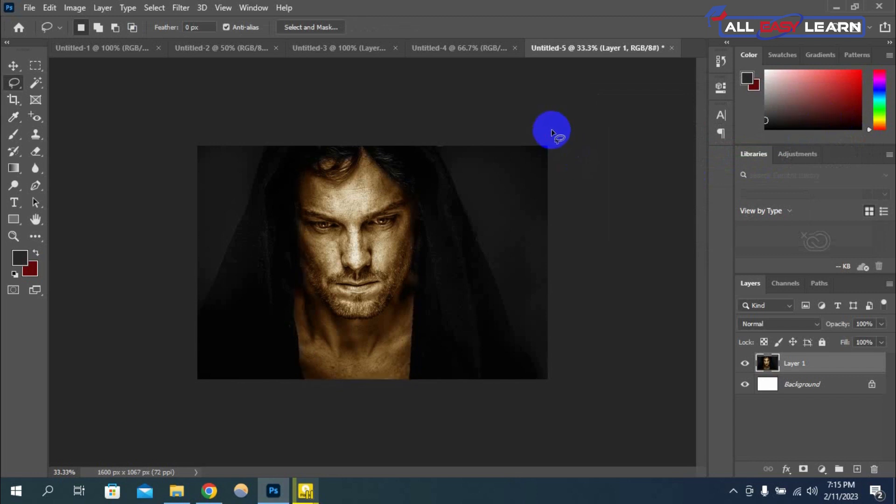
key("ctrl+1")
scroll(553, 132, "up", 5)
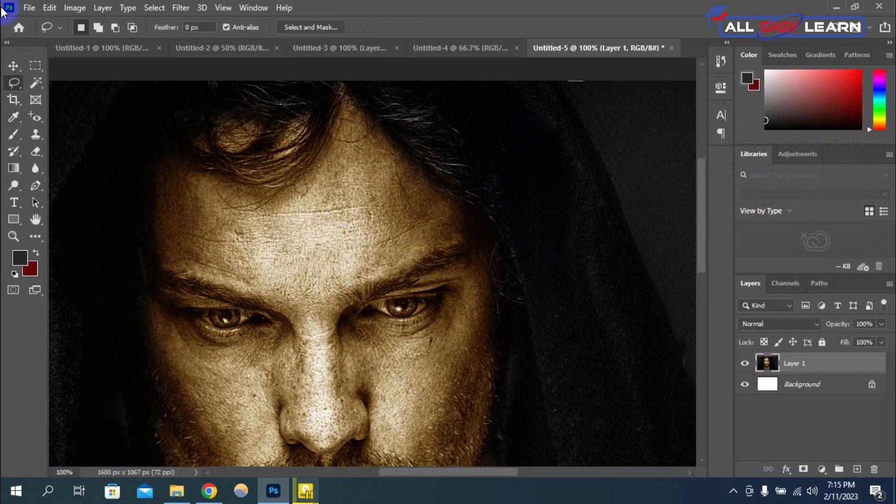
key("ctrl+minus")
key("ctrl+minus")
key("ctrl+minus")
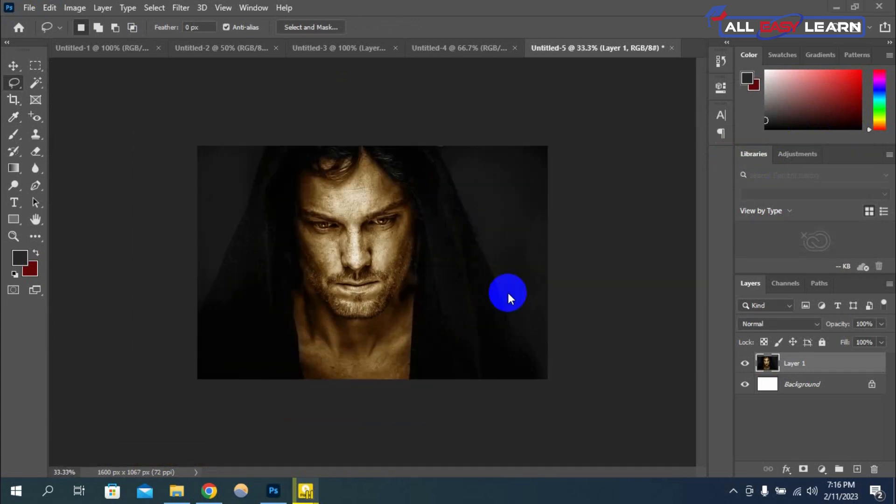